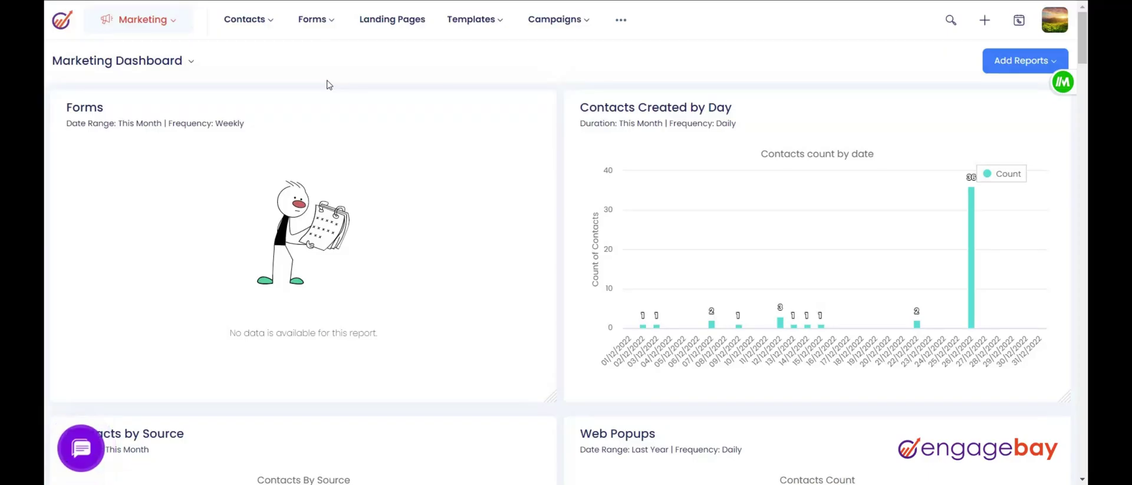
Open the Email Templates list showing saved templates like Bob_Test, Offfer and G2.
click(146, 23)
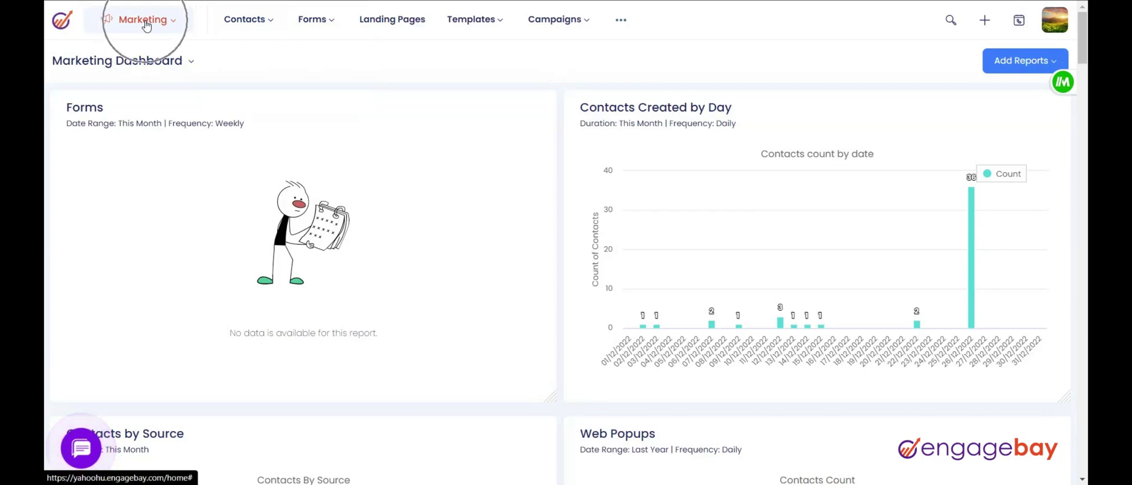
mouse_move(474, 20)
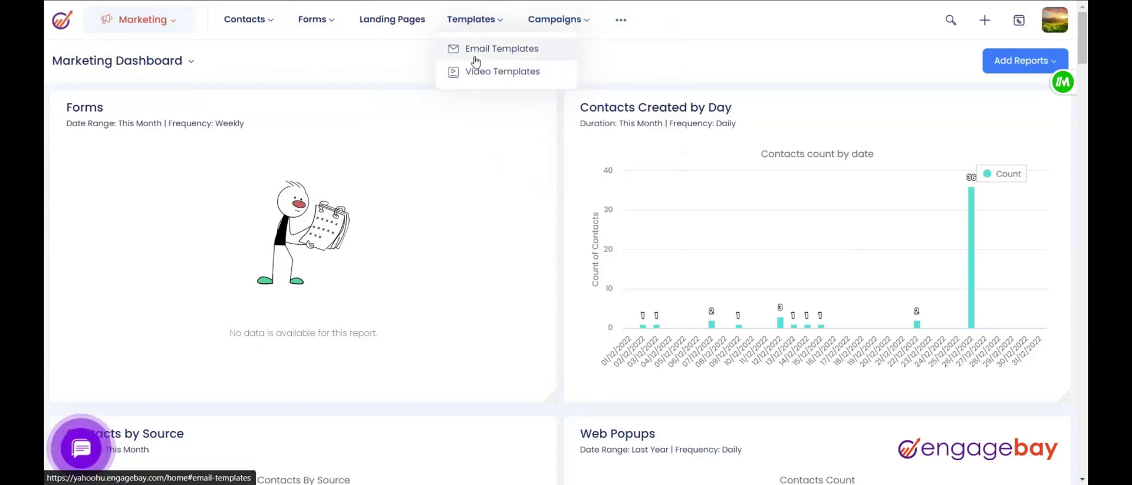
click(476, 60)
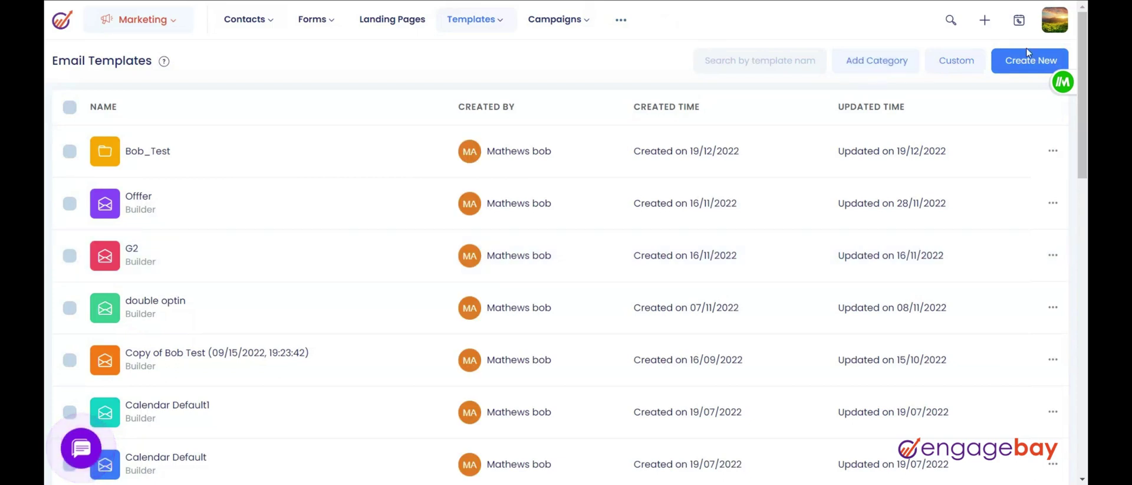
click(955, 64)
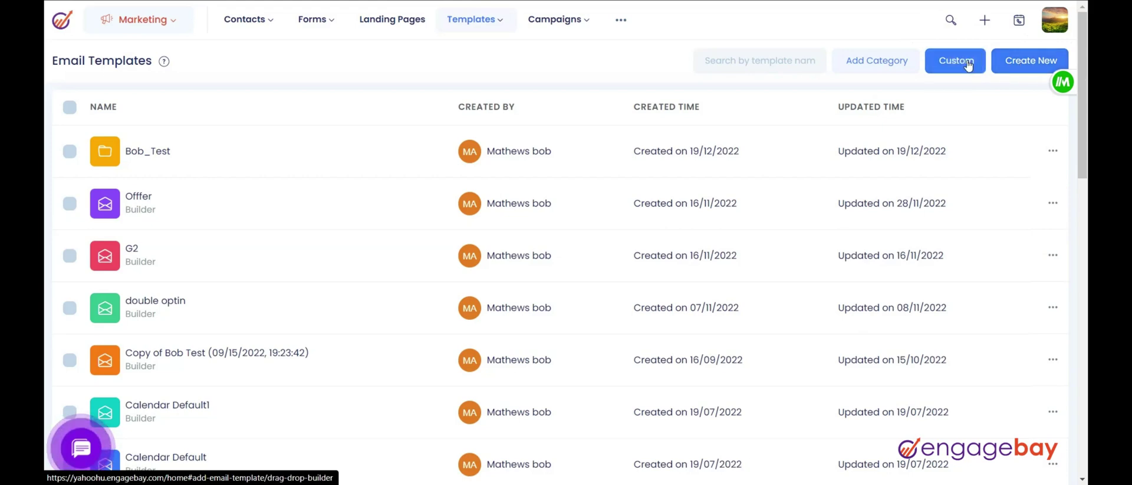
Start a new template and browse the Themes and Code your own options, ending on Themes.
click(1019, 65)
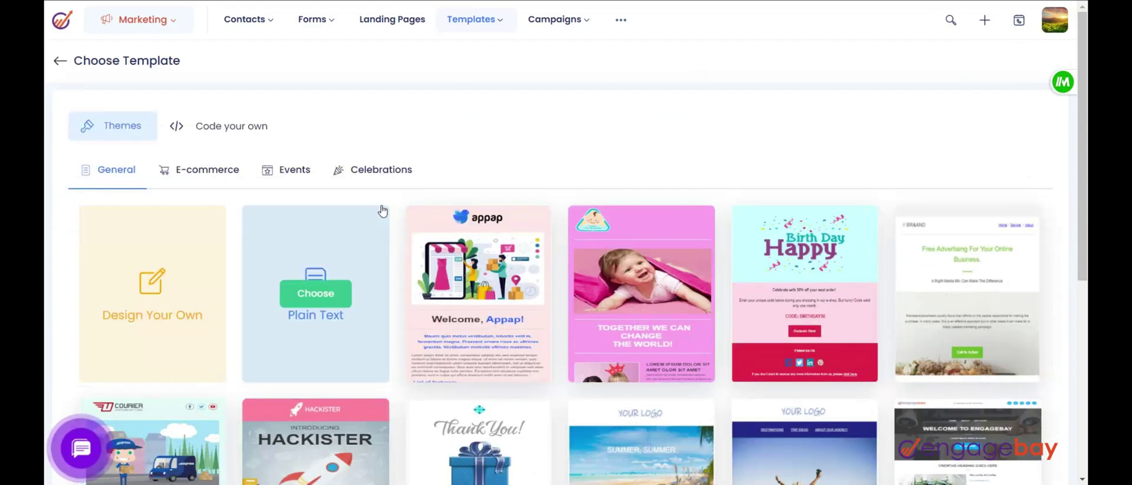
click(135, 136)
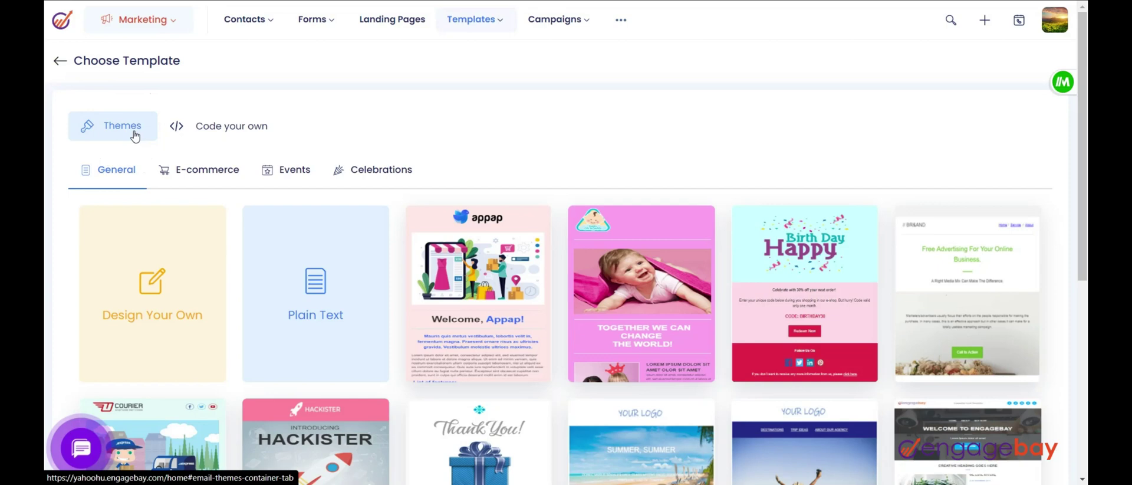
click(234, 124)
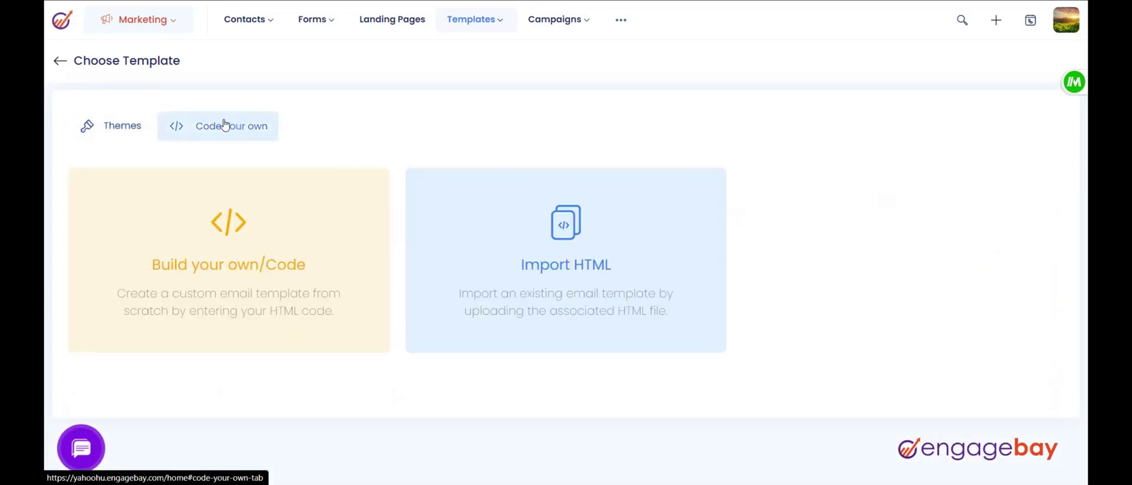
click(137, 134)
mouse_move(152, 294)
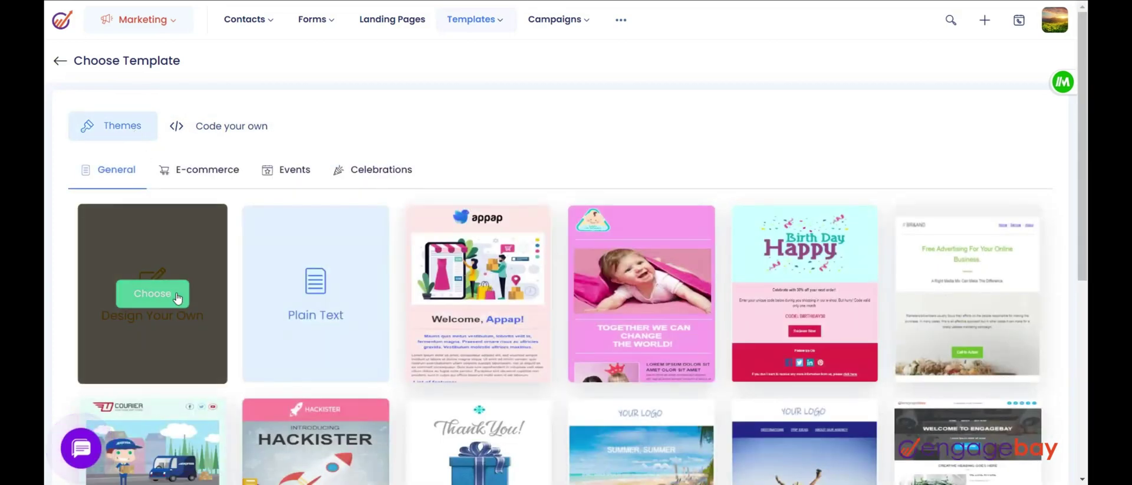
scroll(166, 301, down, 1)
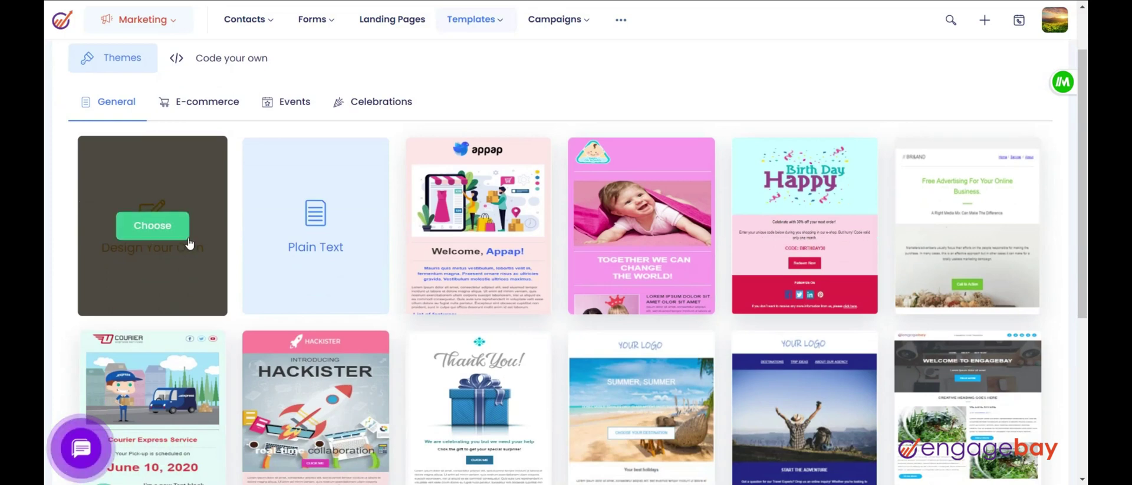
click(283, 226)
mouse_move(478, 225)
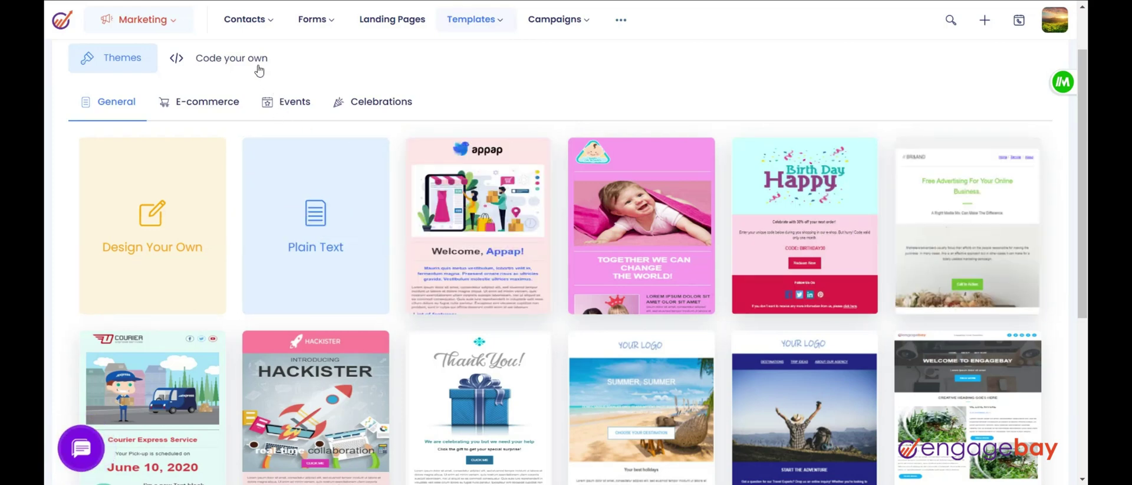
click(257, 67)
click(228, 272)
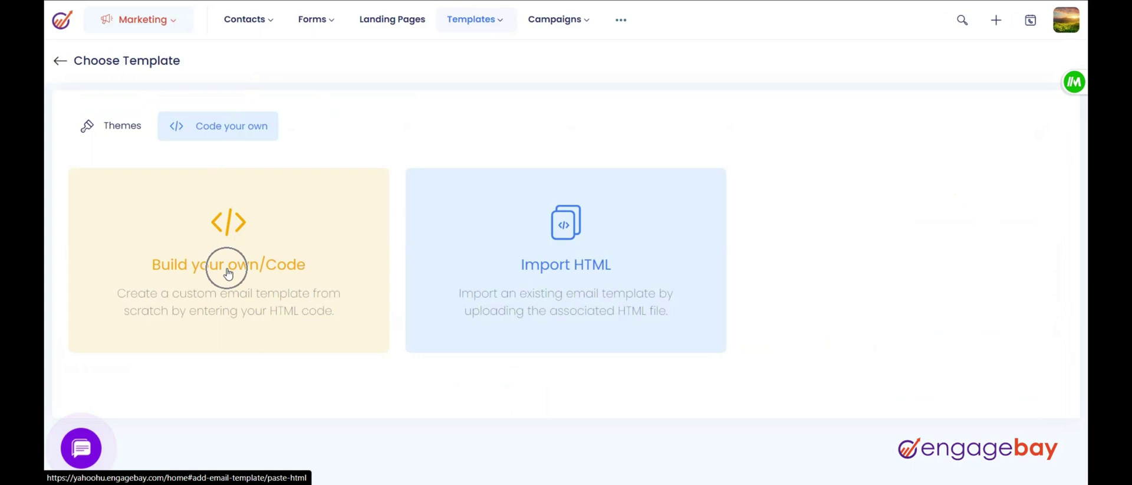
click(491, 239)
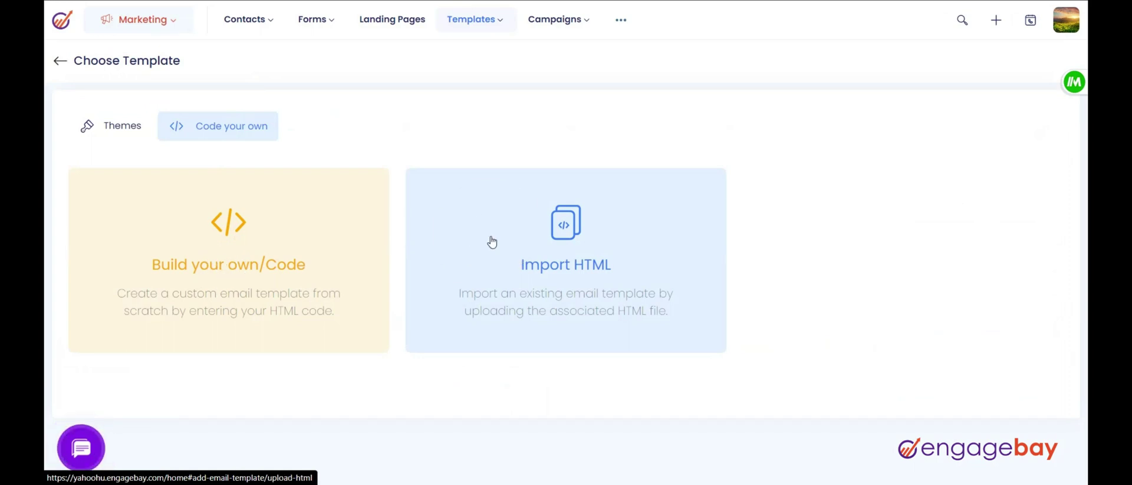
click(136, 125)
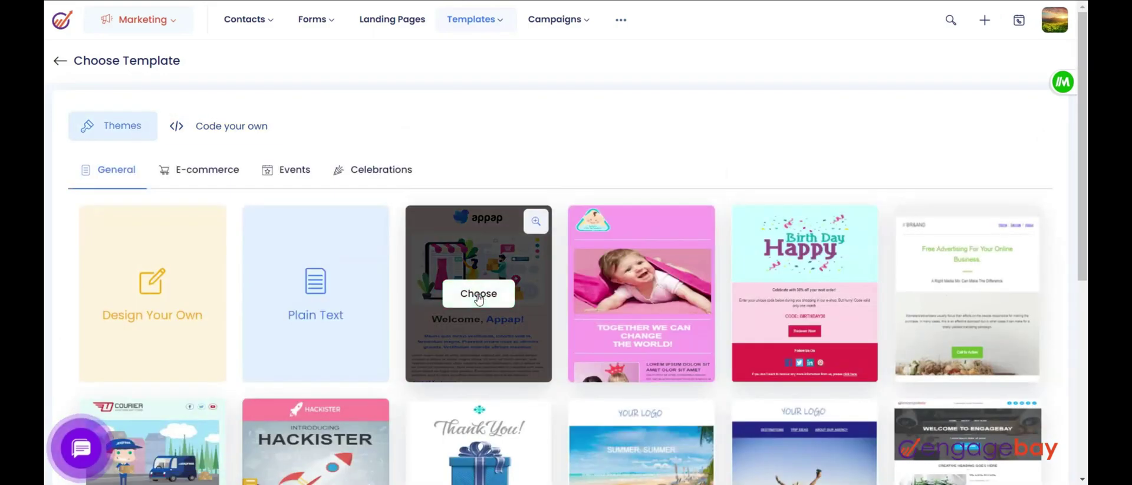
Start the template from the Appap theme and move the Welcome Appap! heading above the divider.
click(479, 295)
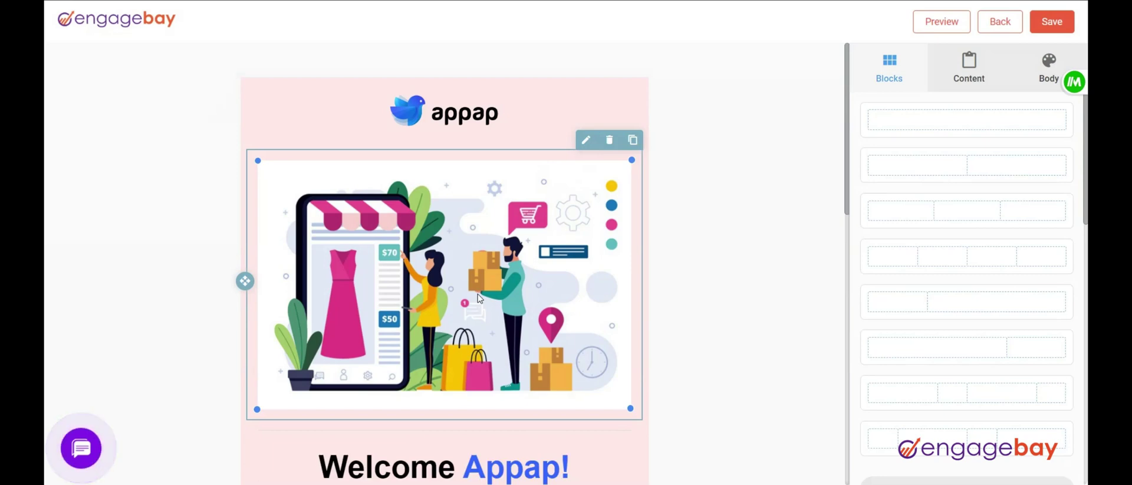
scroll(478, 297, down, 2)
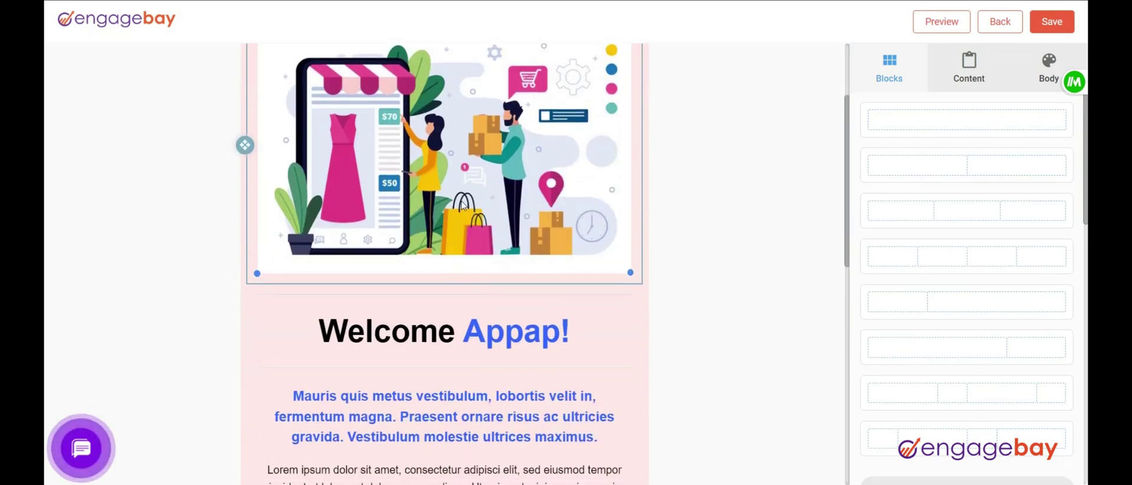
scroll(463, 204, up, 1)
scroll(399, 374, down, 1)
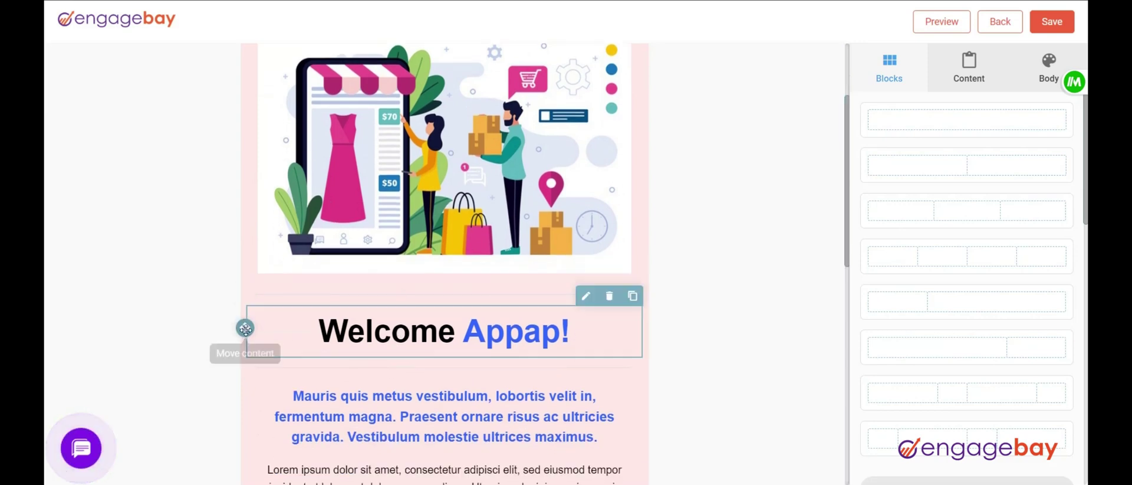
drag(247, 330, 252, 260)
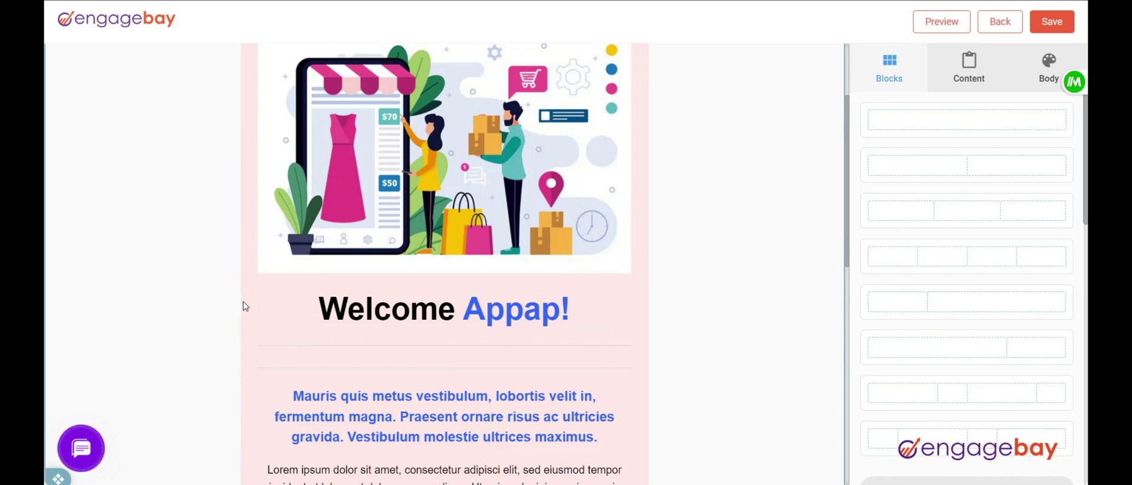
scroll(427, 292, up, 1)
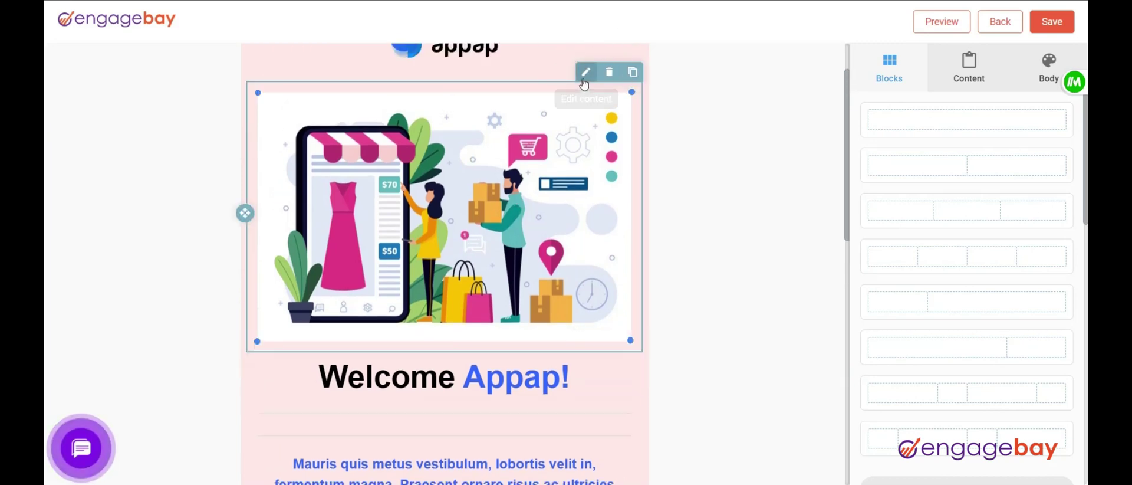
Inspect the shopping illustration's image settings, then return to the block layouts.
click(588, 73)
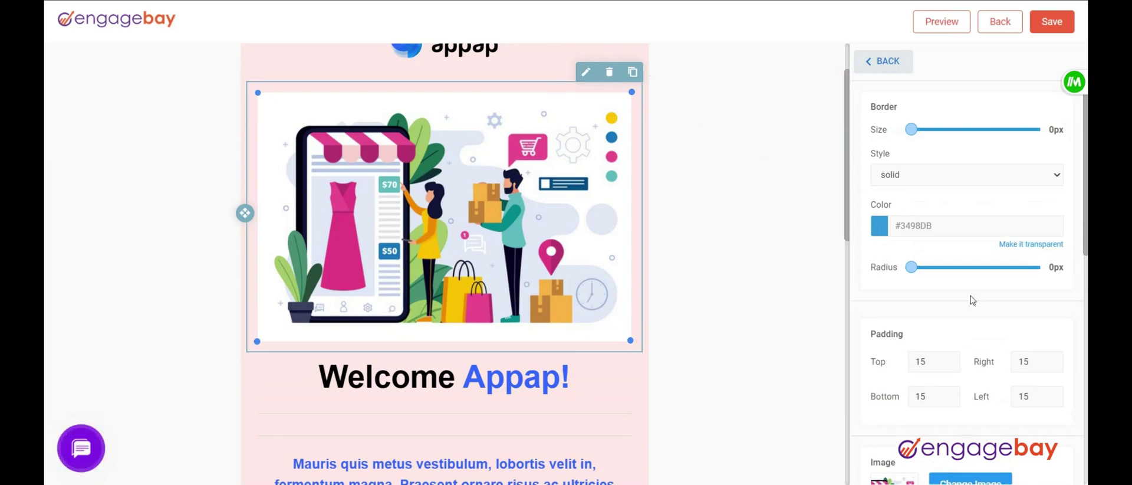
scroll(973, 300, down, 1)
scroll(973, 300, down, 2)
scroll(972, 299, down, 2)
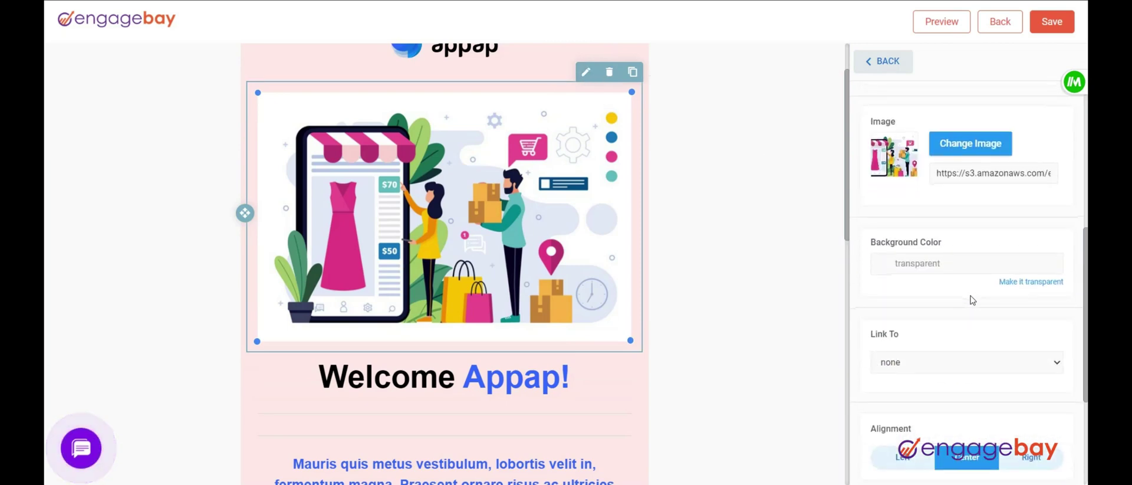
scroll(973, 300, down, 2)
scroll(973, 300, up, 1)
scroll(973, 300, up, 2)
scroll(973, 300, up, 2)
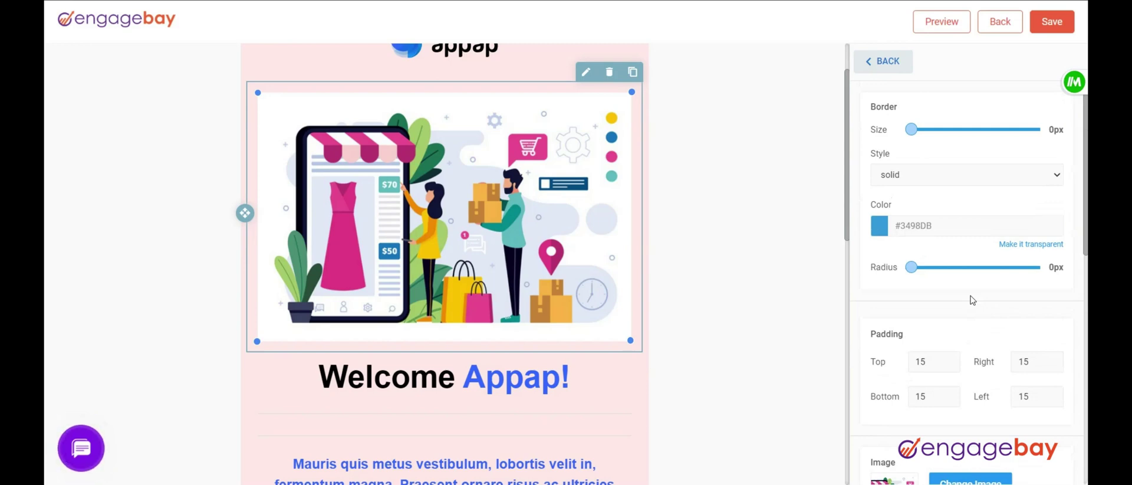
click(880, 69)
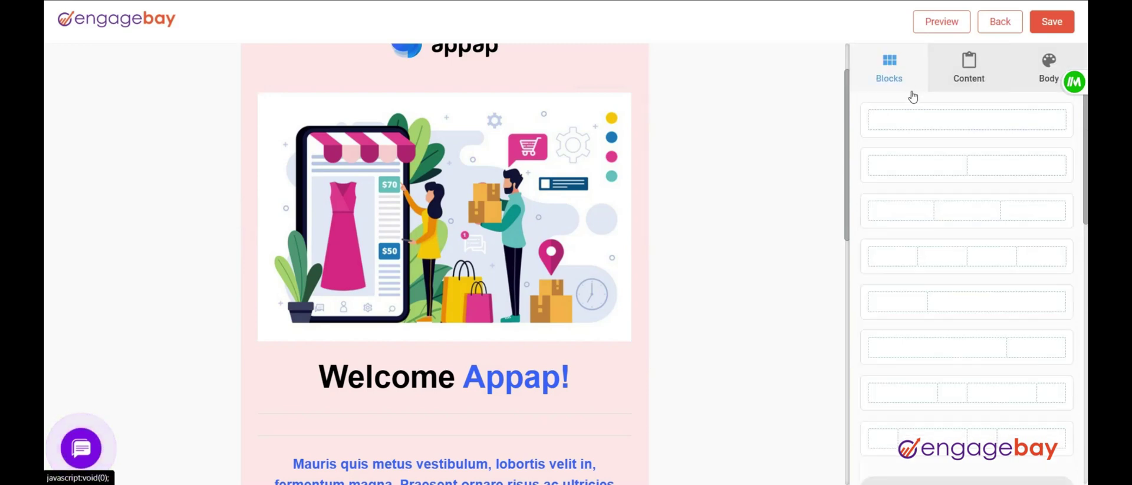
Insert a single-column row above the illustration and place a text block in it.
drag(946, 123, 511, 150)
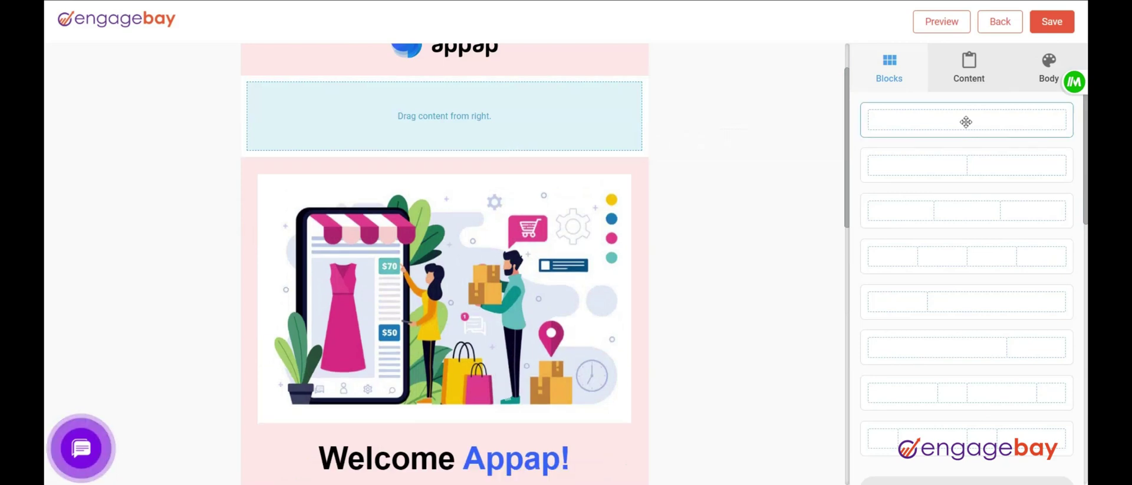
click(973, 70)
drag(949, 155, 451, 153)
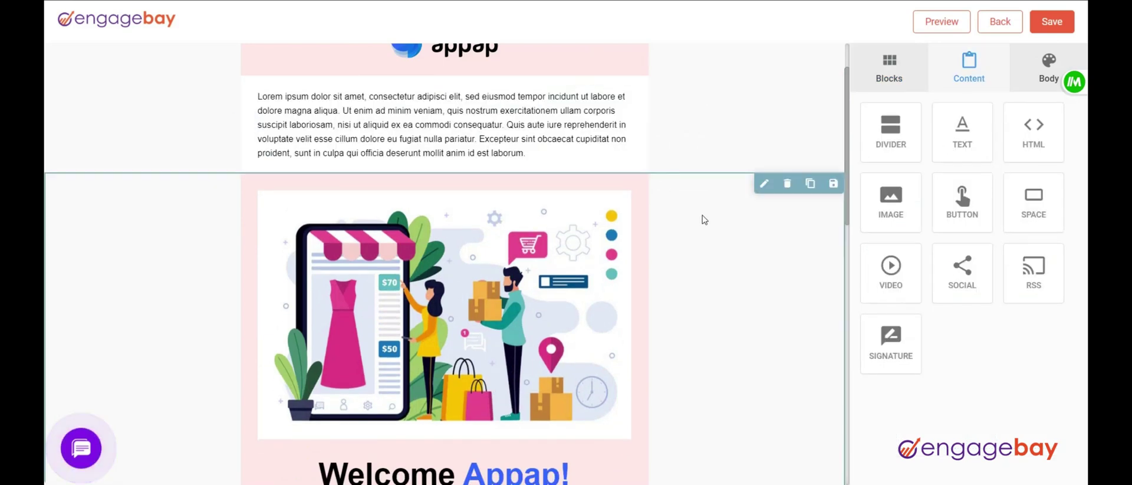
scroll(703, 219, down, 2)
scroll(703, 219, up, 3)
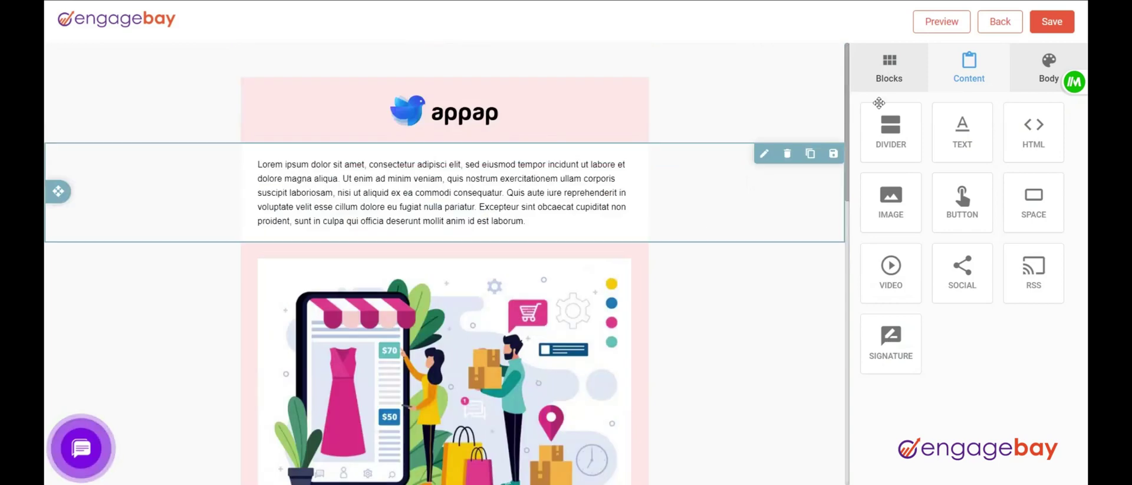
Preview the email at mobile, tablet and laptop widths, then bring up the save-template form.
click(941, 24)
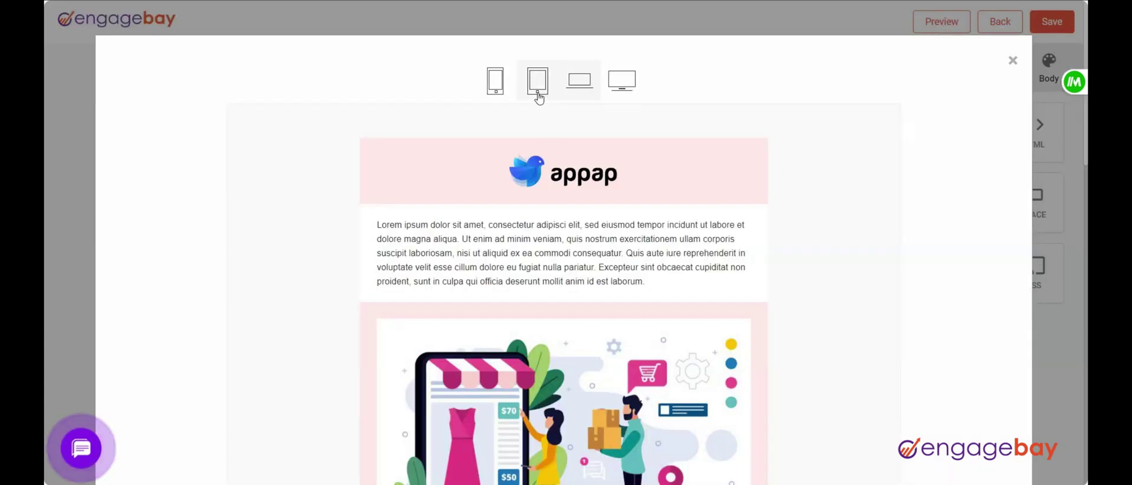
click(496, 94)
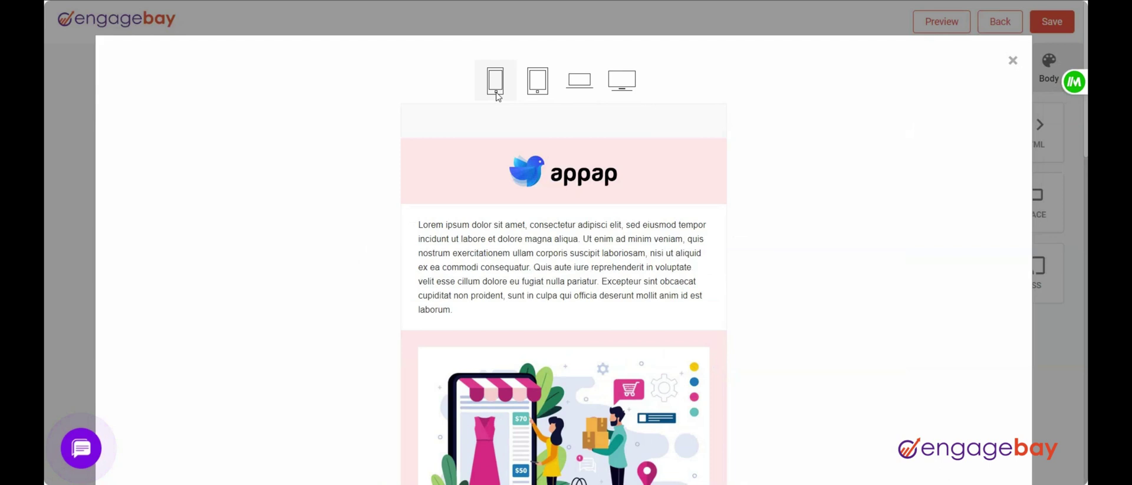
click(535, 95)
click(571, 82)
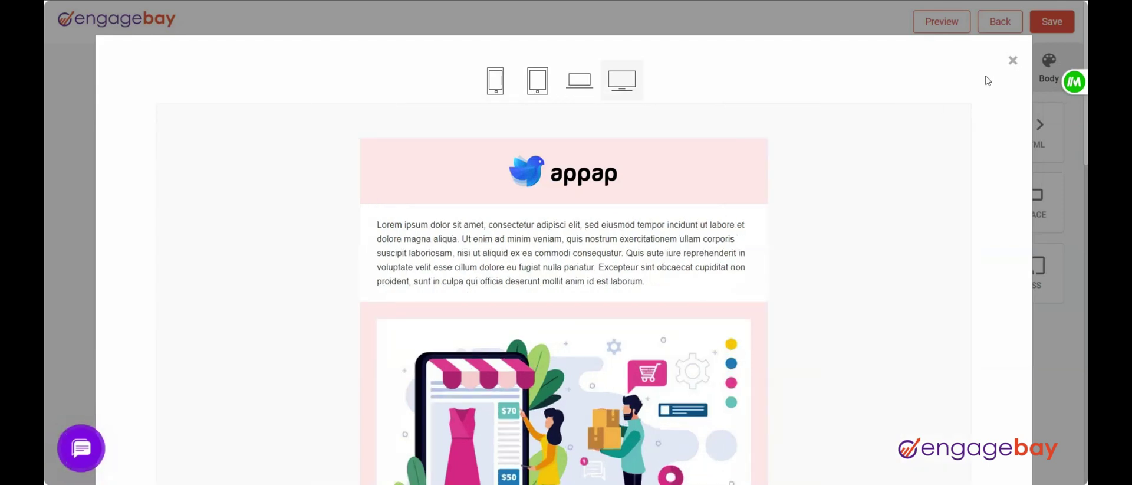
click(1012, 60)
click(1053, 21)
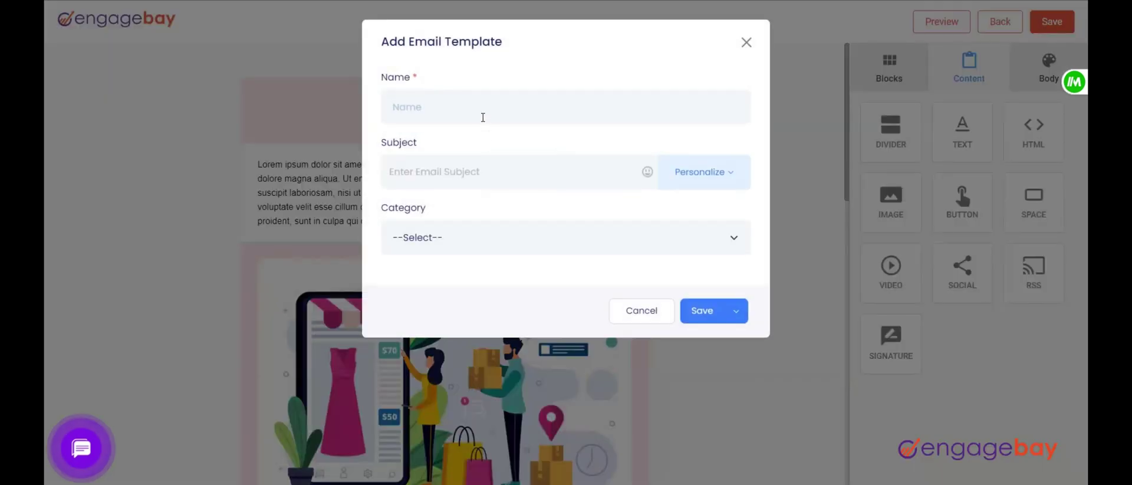
Name the template 'BOb Template', put it in the birthday category, and save it.
click(484, 118)
text(BOb Templ)
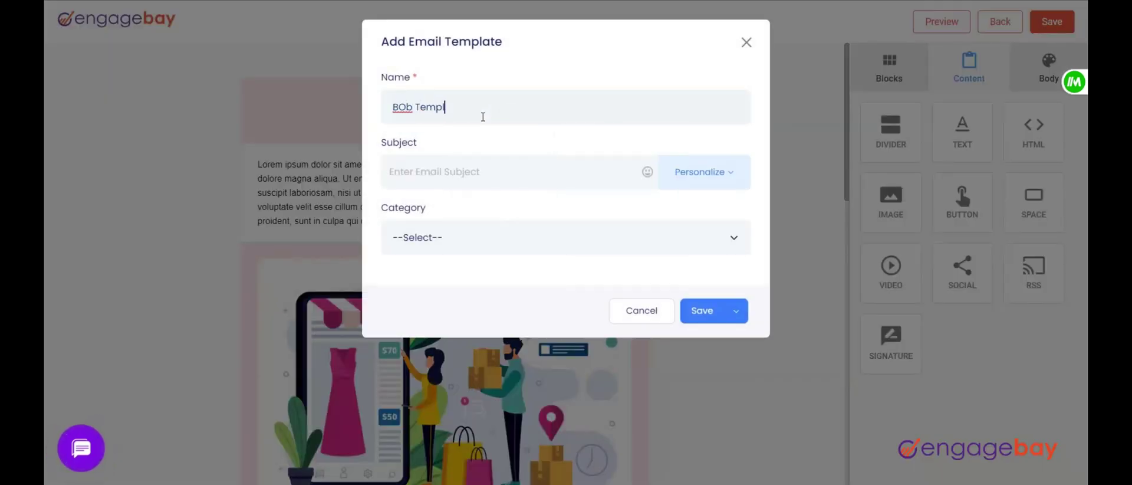
text(ate)
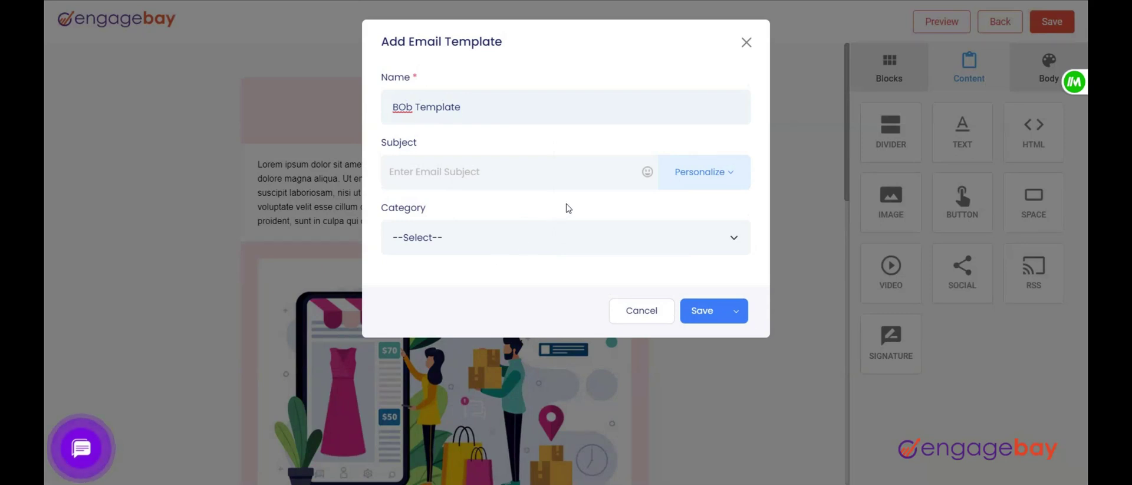
click(535, 173)
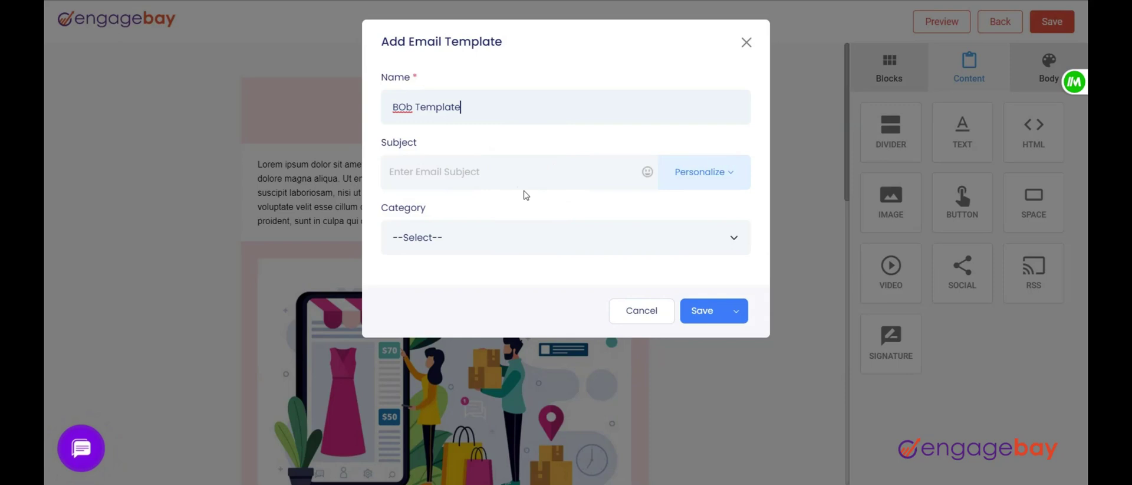
click(481, 243)
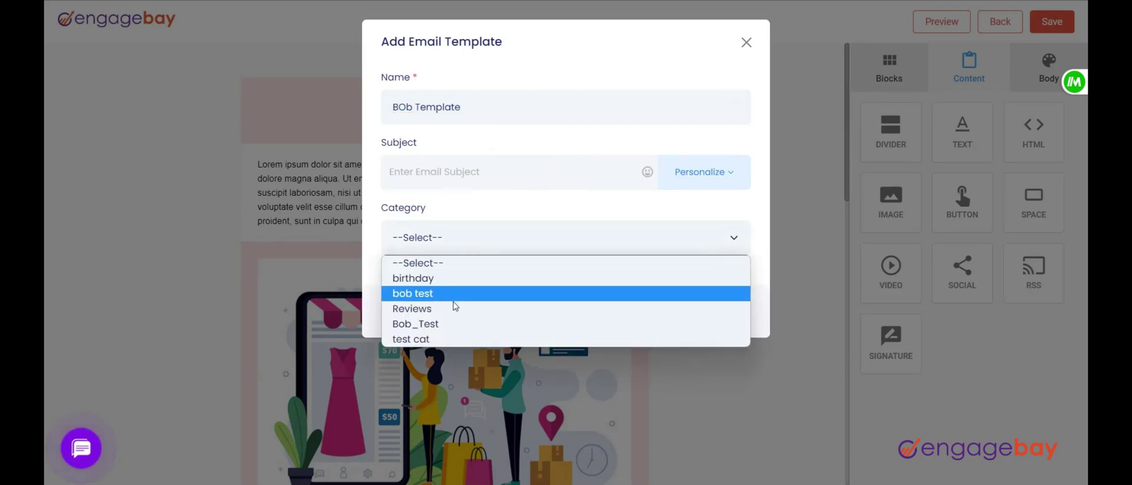
click(455, 279)
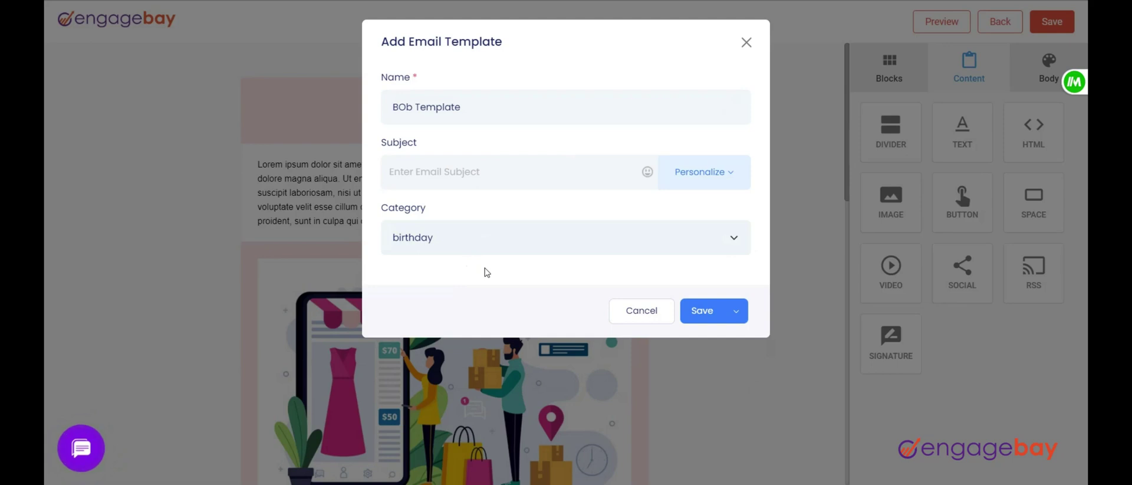
click(703, 313)
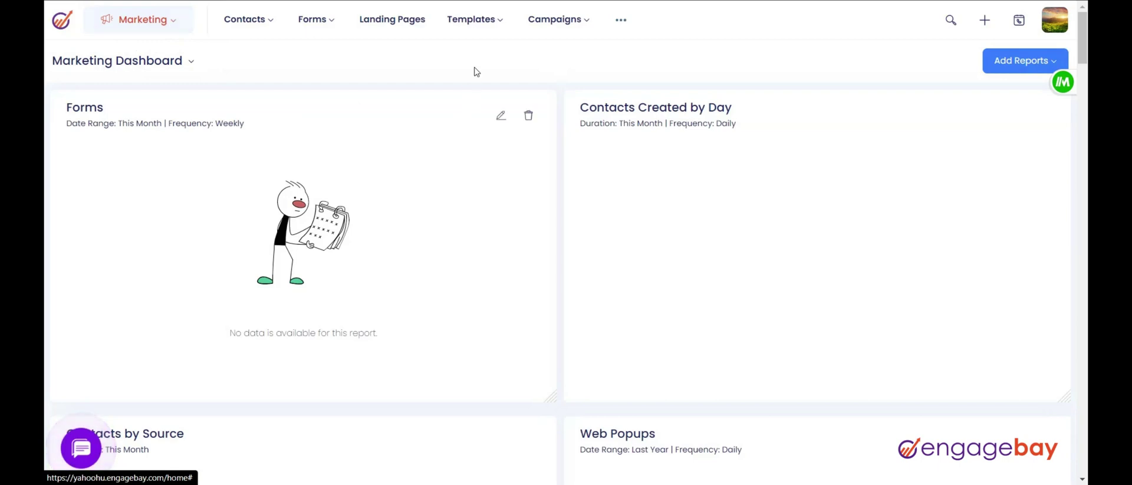
Add an email template category named 'Bob Templatess' from the Email Templates page.
mouse_move(474, 19)
click(487, 47)
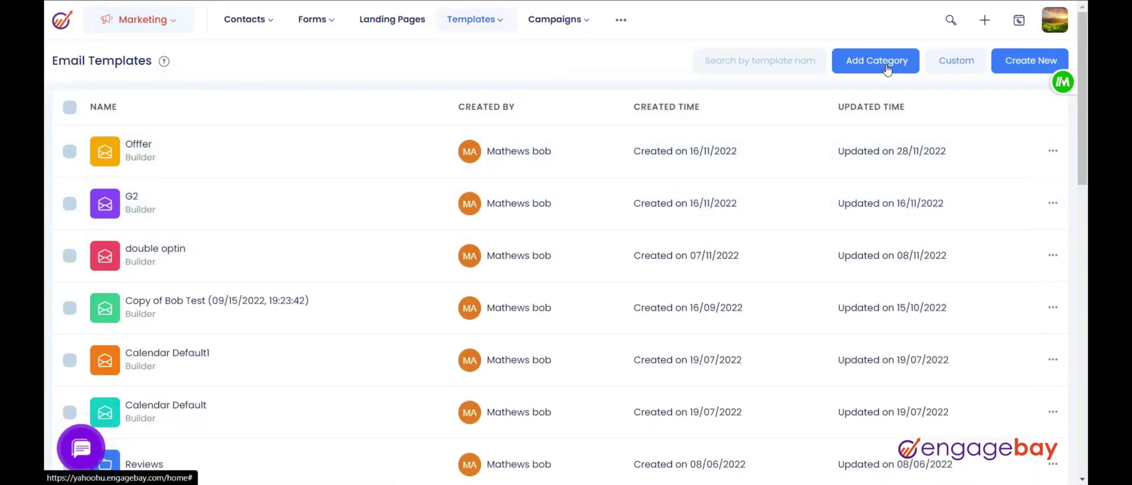
click(886, 65)
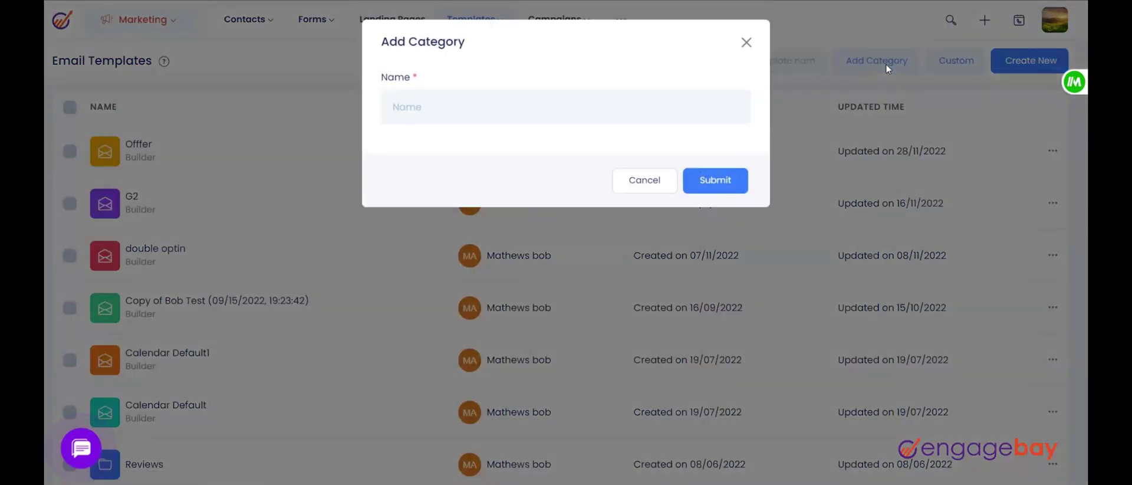
click(558, 112)
text(Bob)
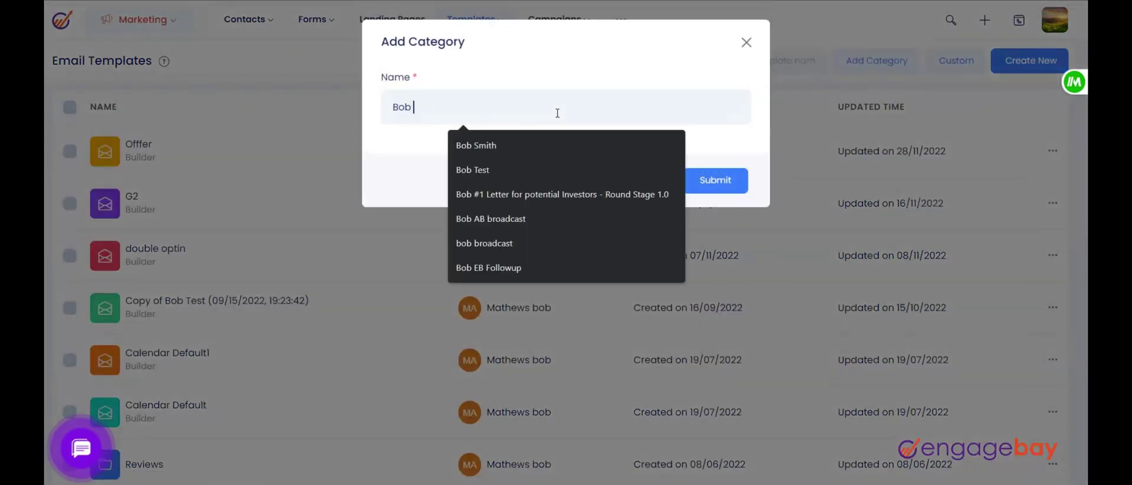
text( Templatess)
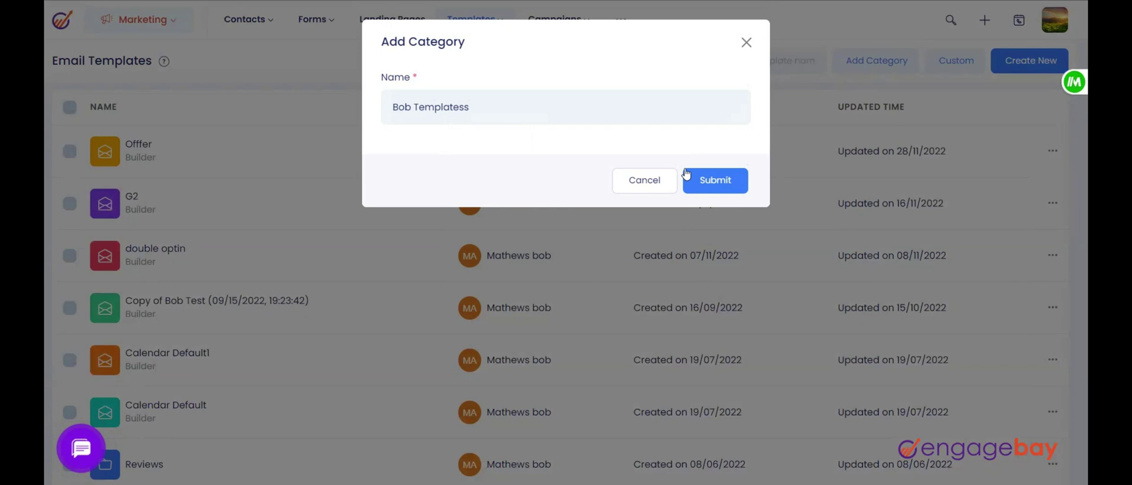
click(703, 181)
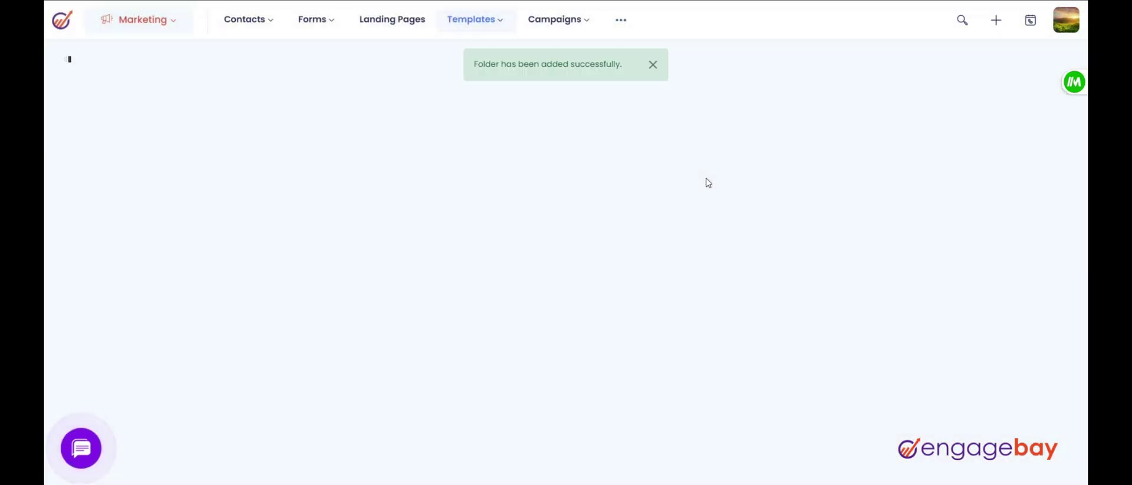
Move the Offfer template into the Bob Templatess category.
click(153, 167)
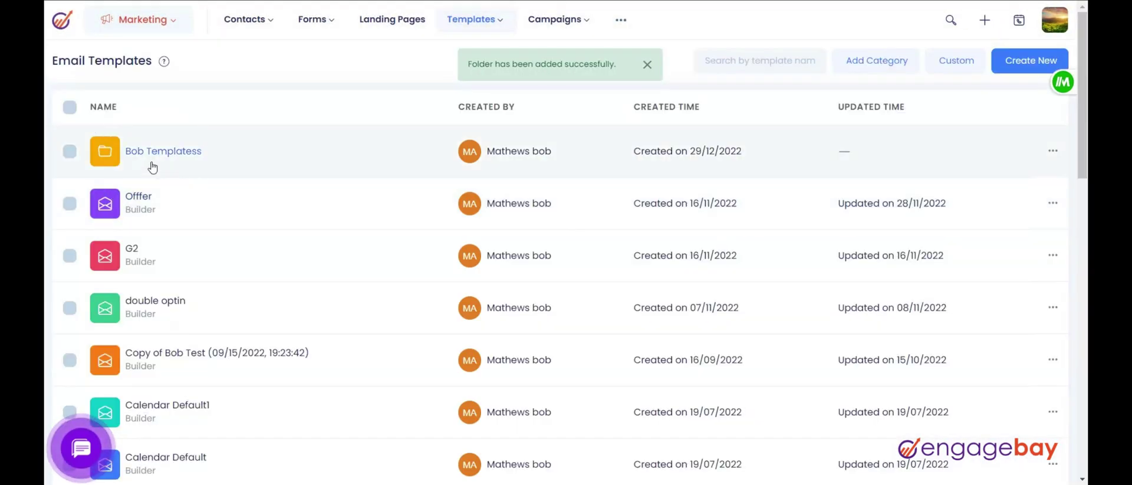
click(1053, 203)
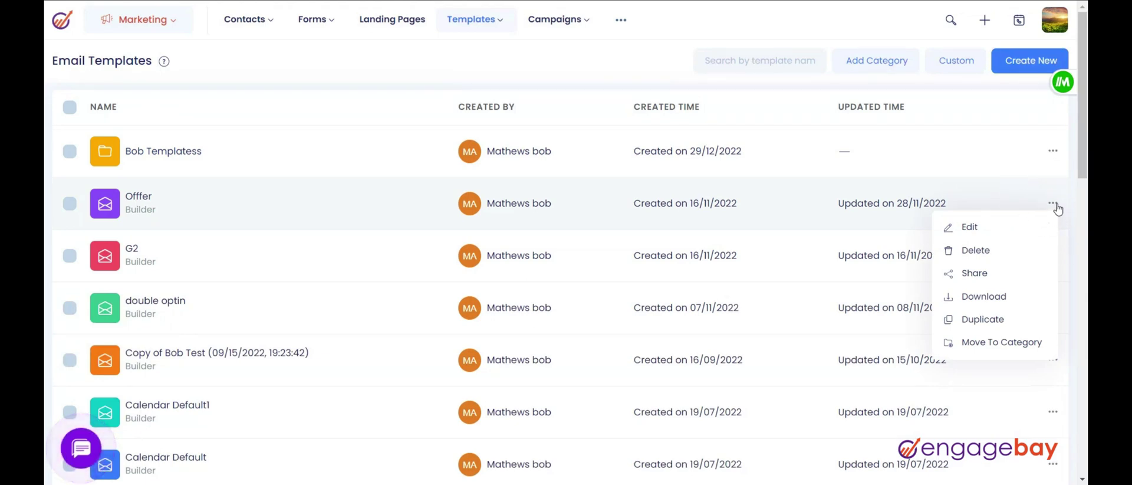
click(1056, 206)
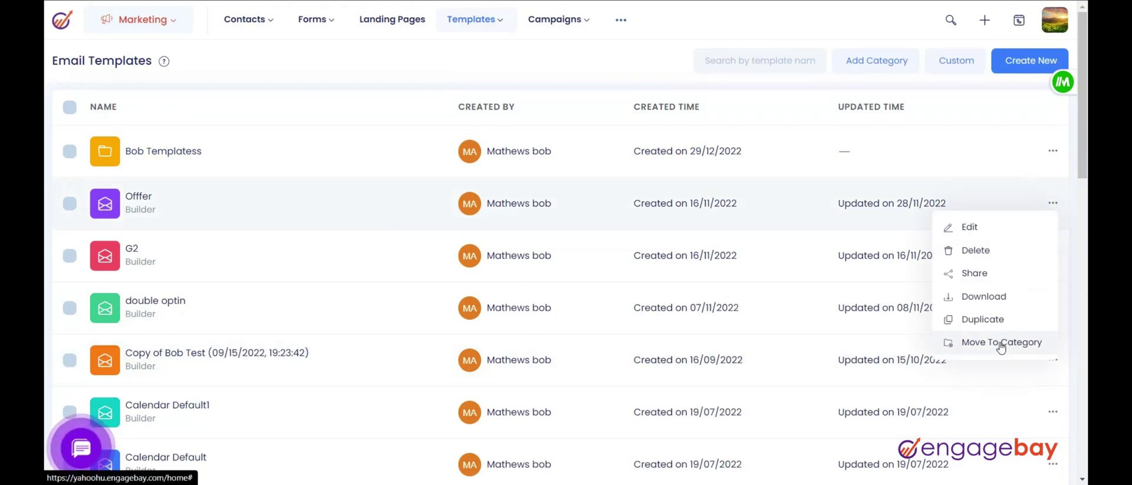
click(1002, 346)
click(581, 107)
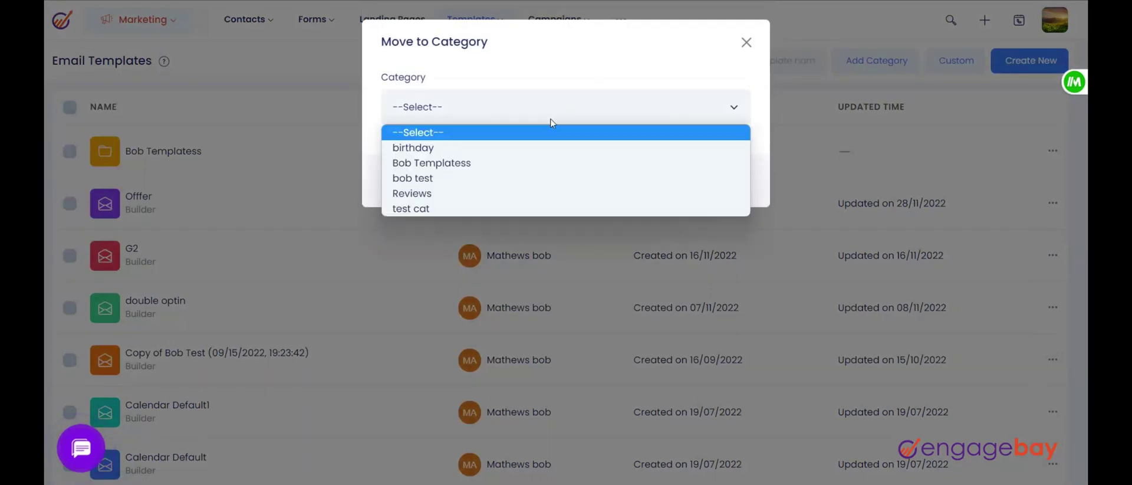
click(486, 159)
click(720, 187)
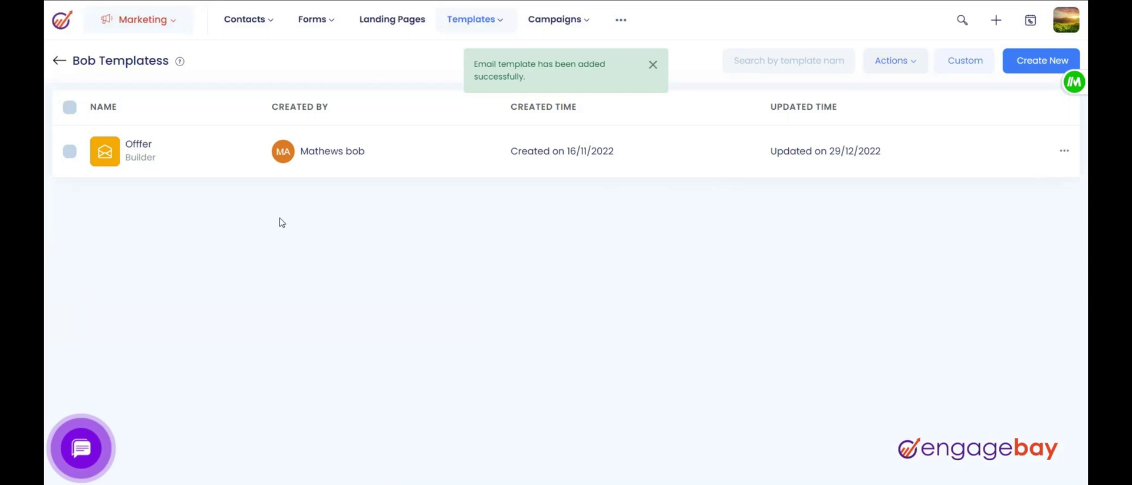
Return to the full templates list and check the Bob Templatess category's Edit/Delete options.
click(59, 61)
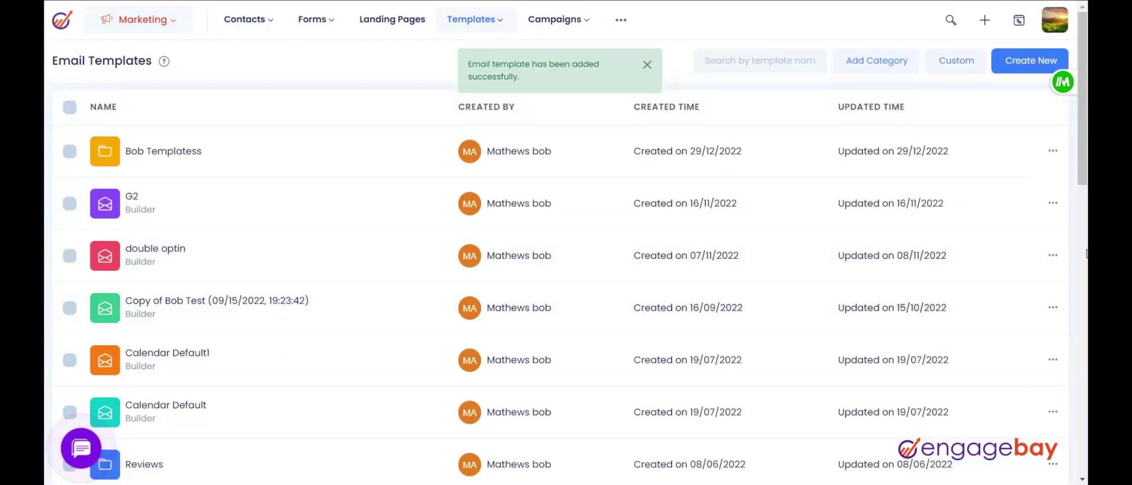
click(1052, 151)
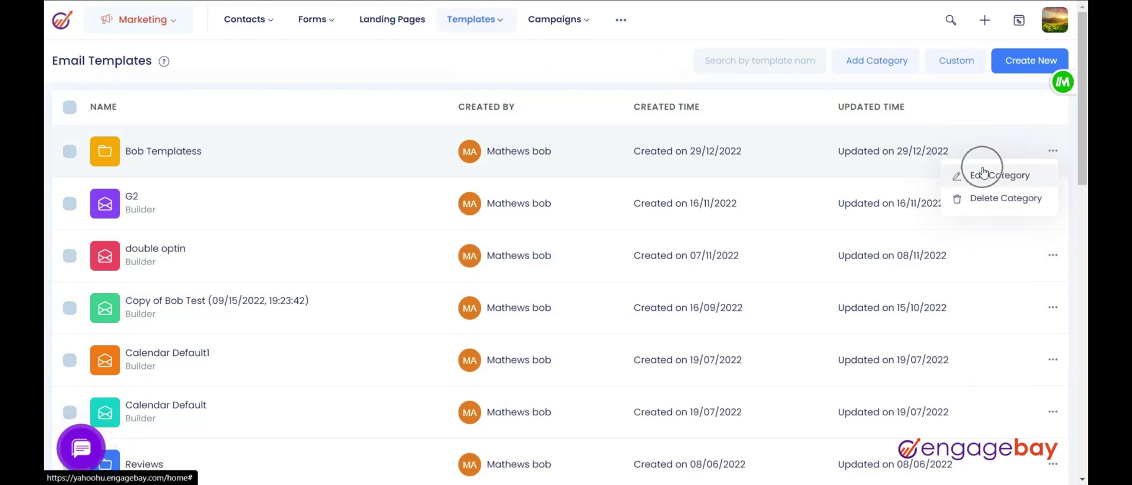
click(992, 200)
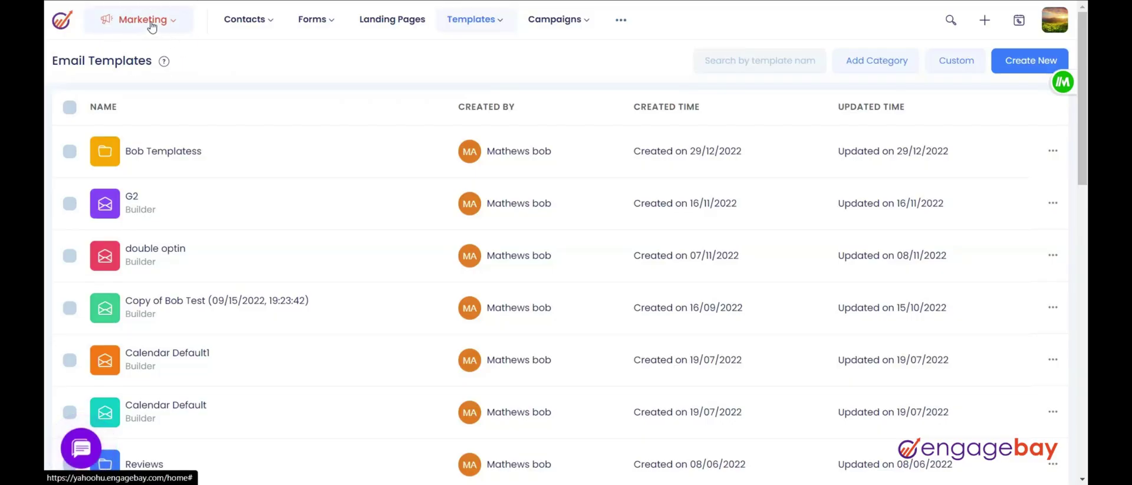
Duplicate the double optin template.
mouse_move(475, 20)
click(478, 52)
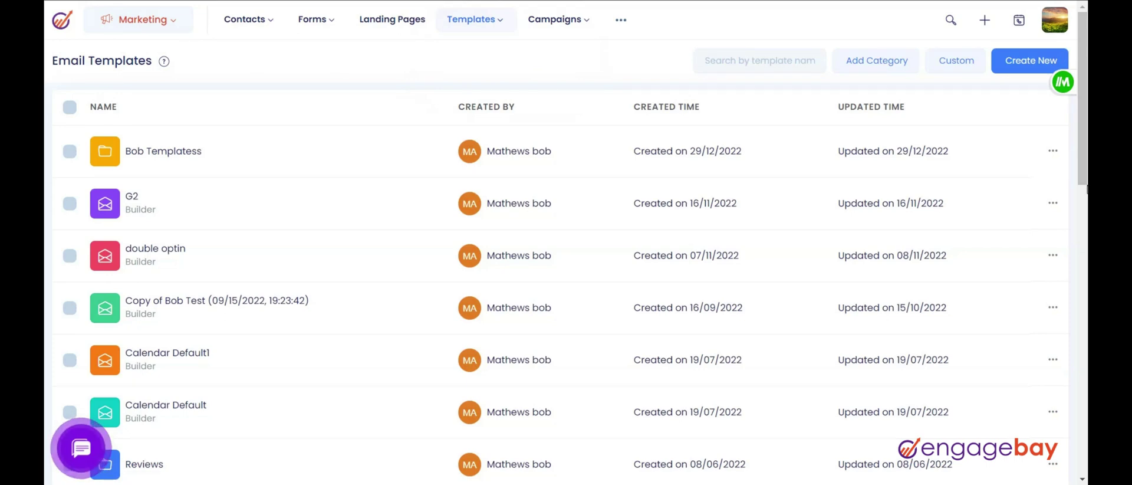
scroll(1054, 194, down, 1)
click(1053, 187)
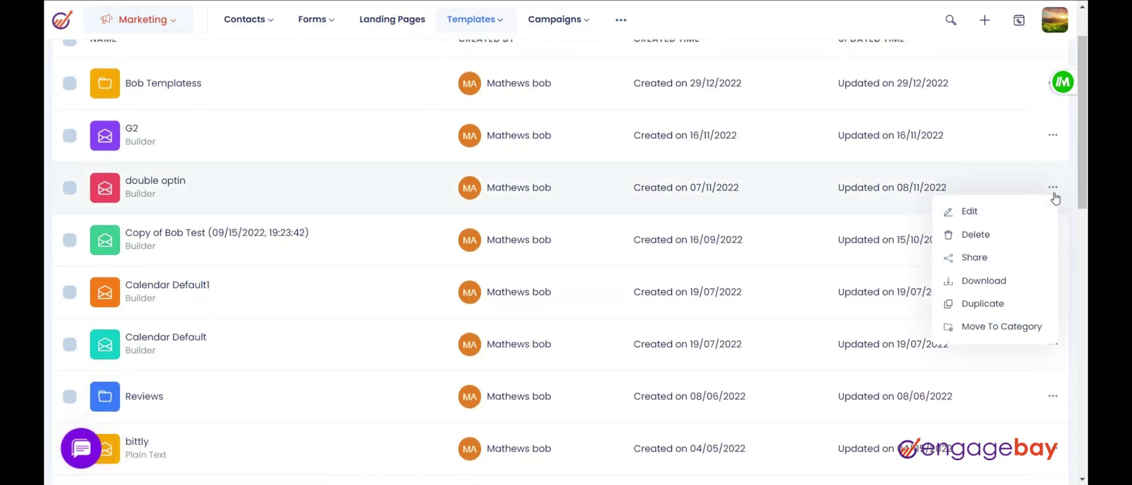
click(1009, 303)
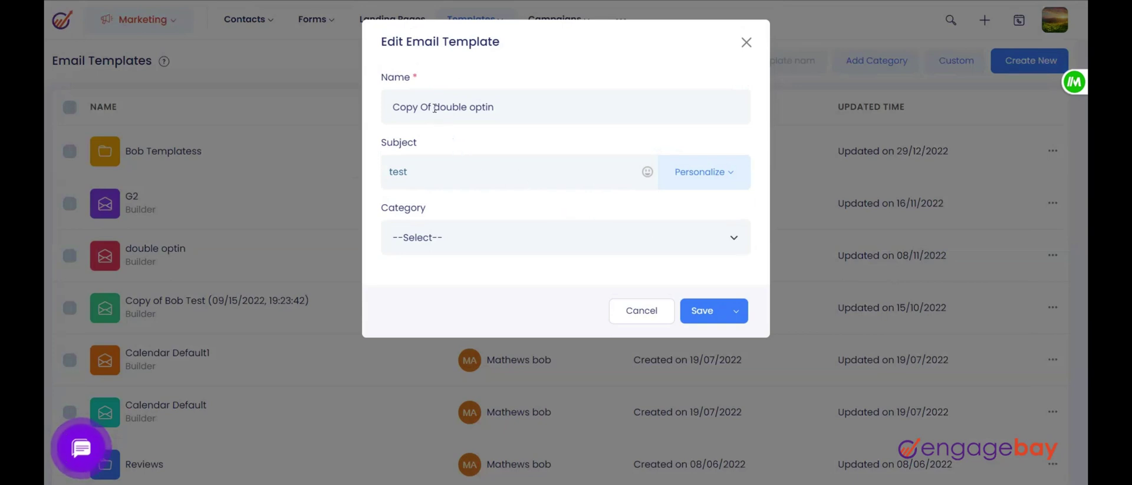
File the duplicated template under Bob Templatess and save it.
drag(392, 106, 558, 130)
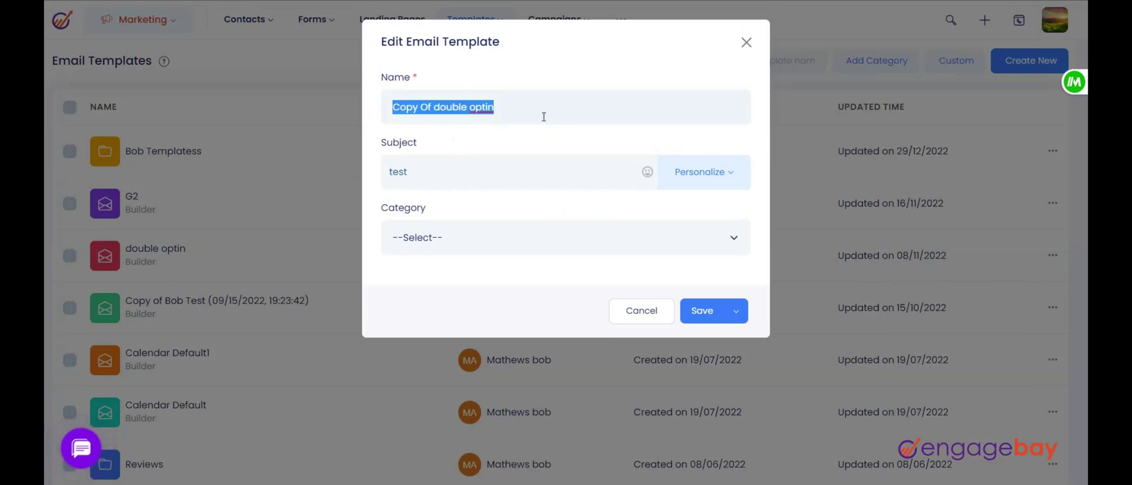
drag(379, 168, 468, 184)
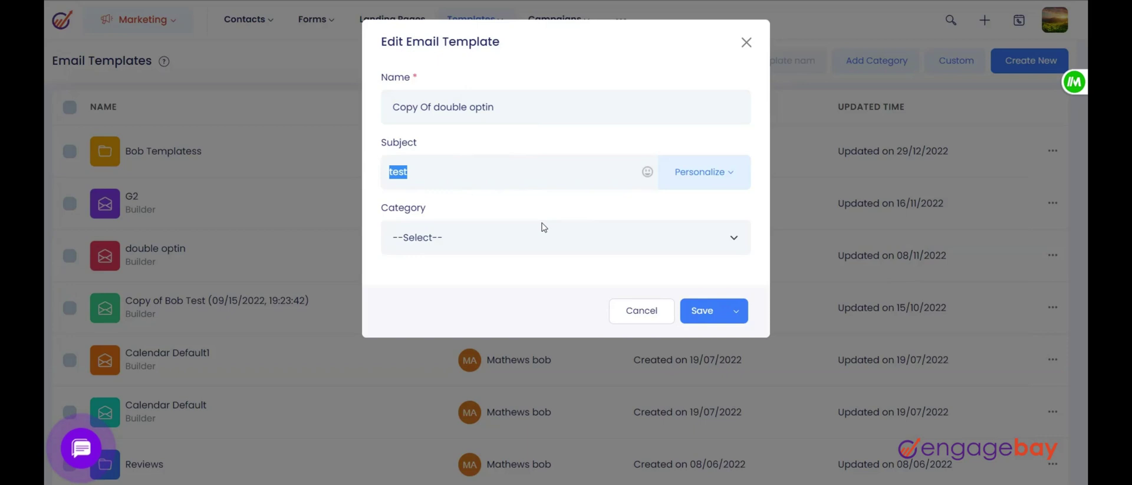
click(536, 238)
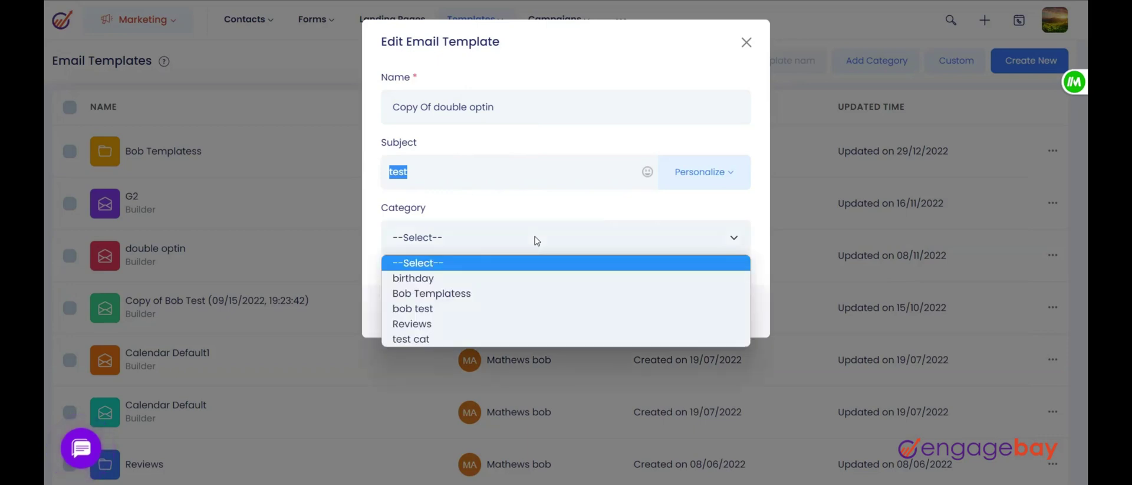
click(470, 292)
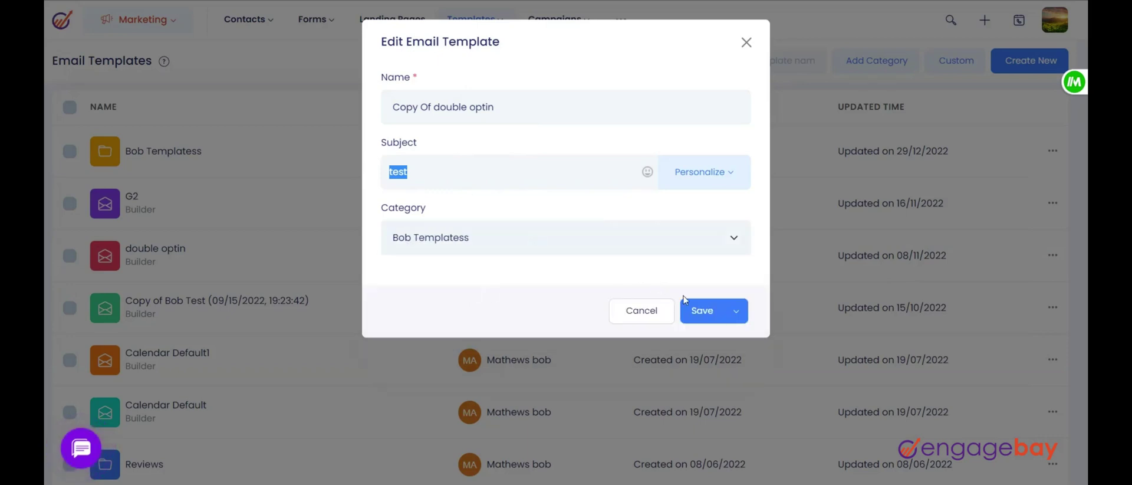
click(698, 309)
scroll(699, 309, down, 2)
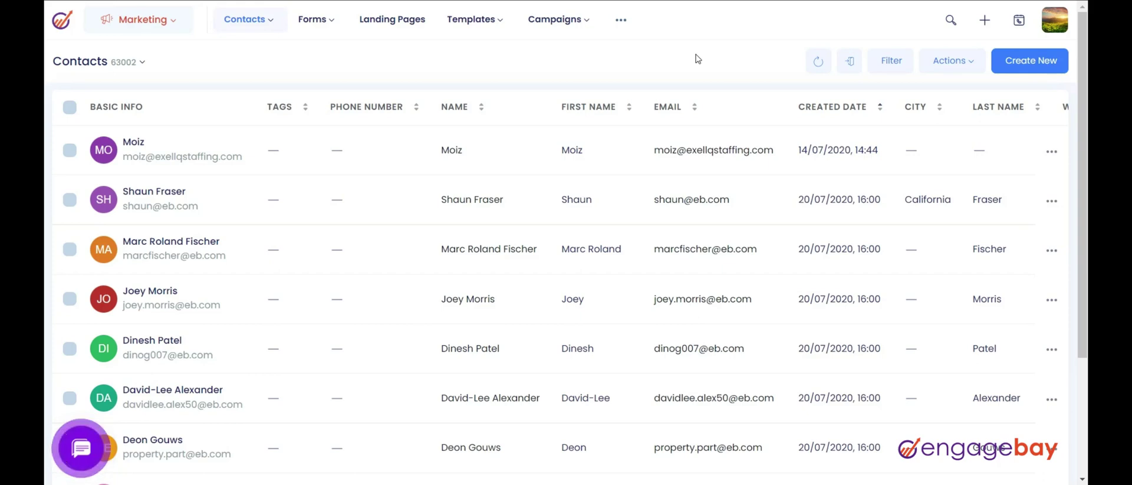
Open Moiz's contact record and start a Send Email from his Emails tab.
click(173, 144)
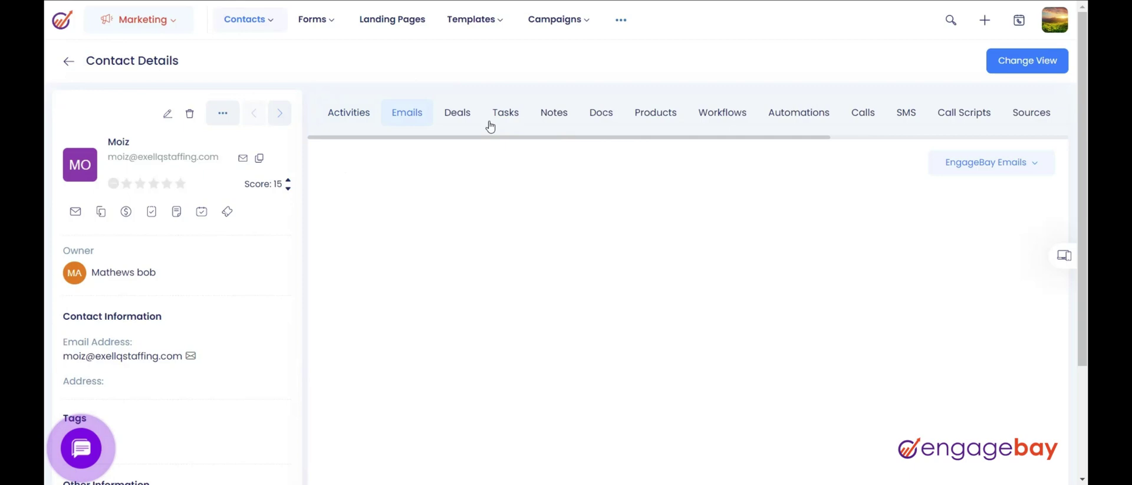
click(407, 114)
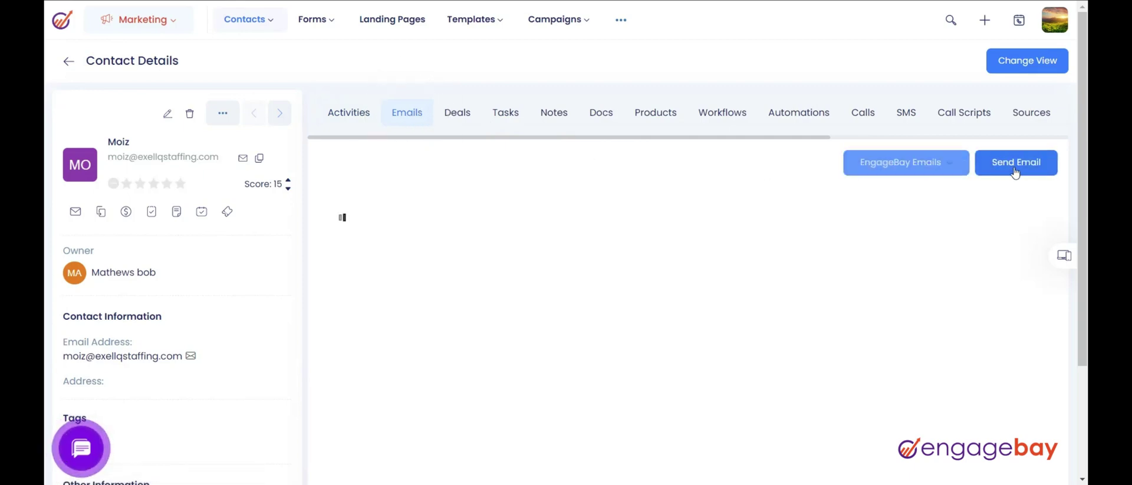
click(1006, 163)
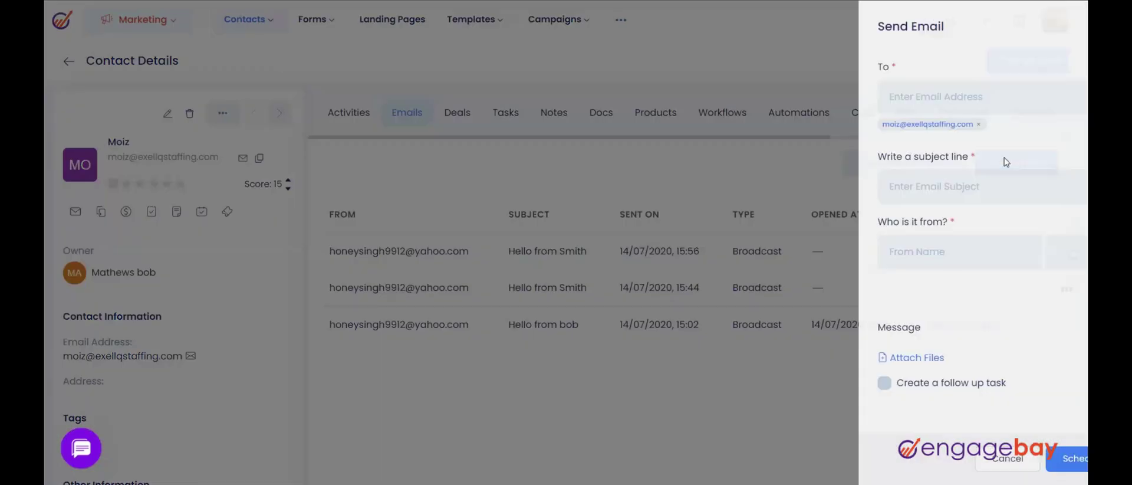
scroll(1012, 286, down, 1)
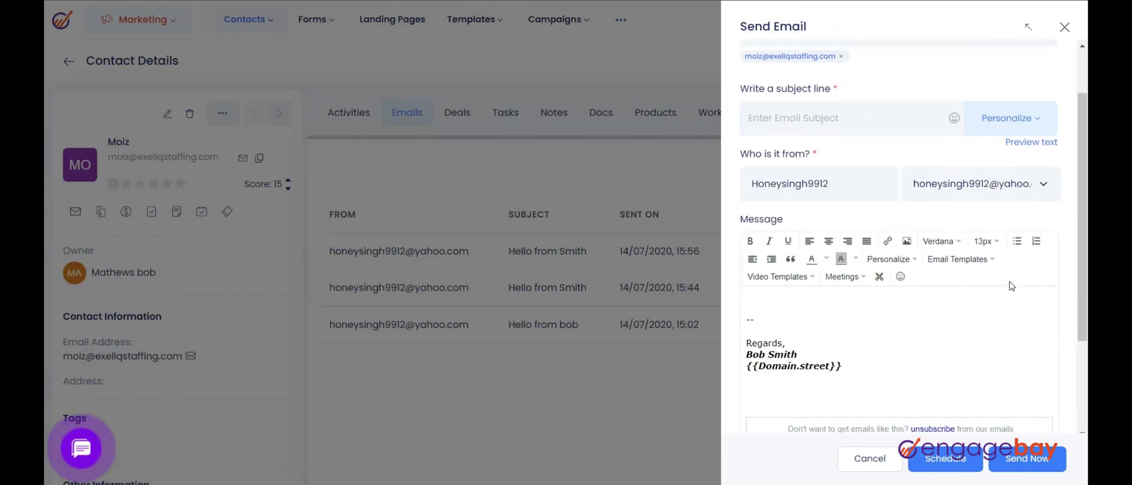
click(984, 265)
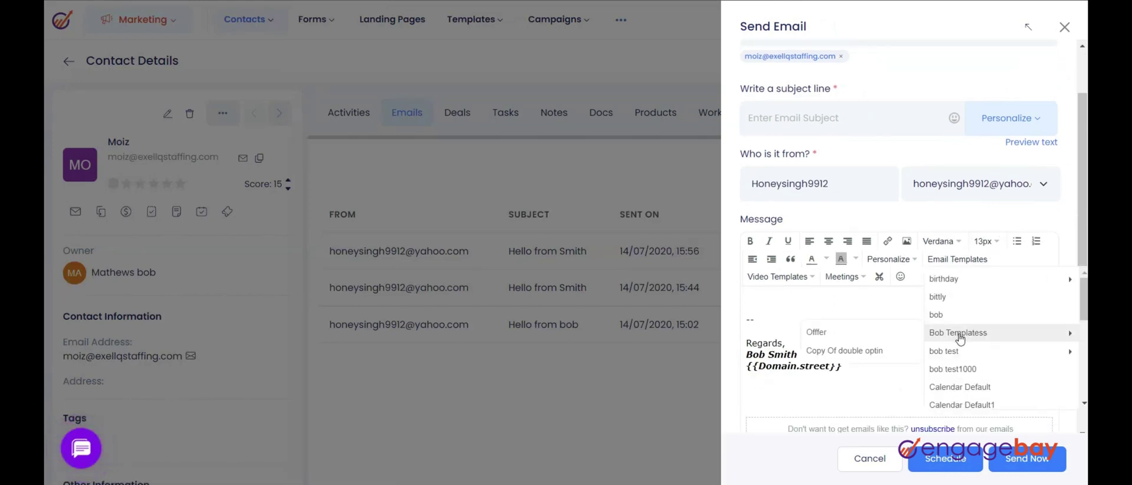
click(868, 341)
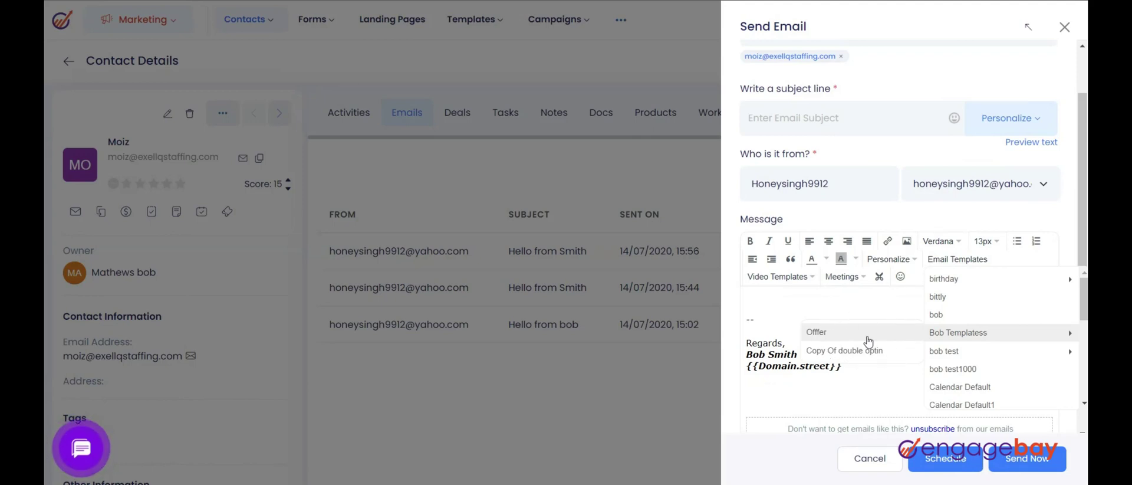
scroll(896, 354, down, 4)
scroll(923, 366, down, 1)
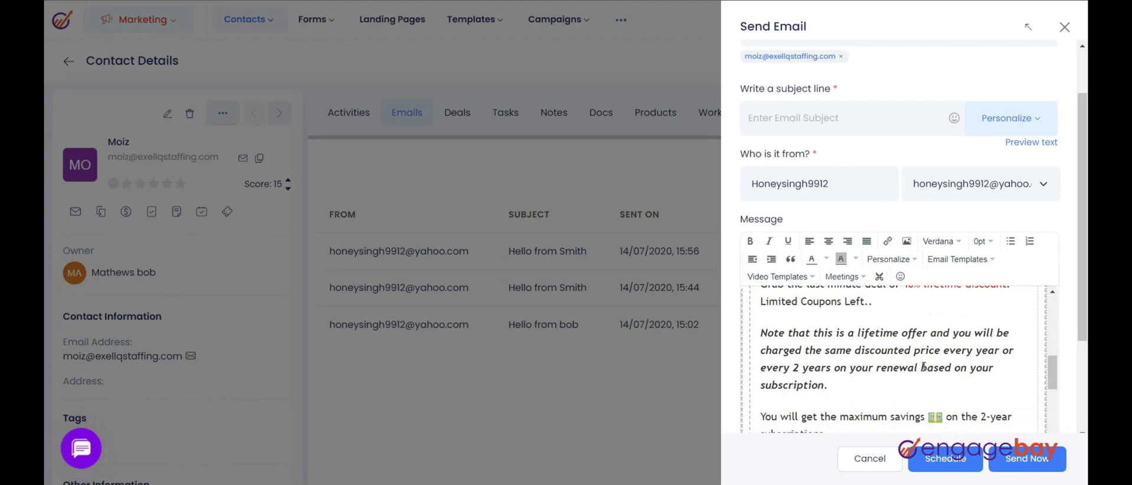
scroll(924, 366, up, 2)
scroll(924, 367, up, 1)
scroll(923, 366, up, 2)
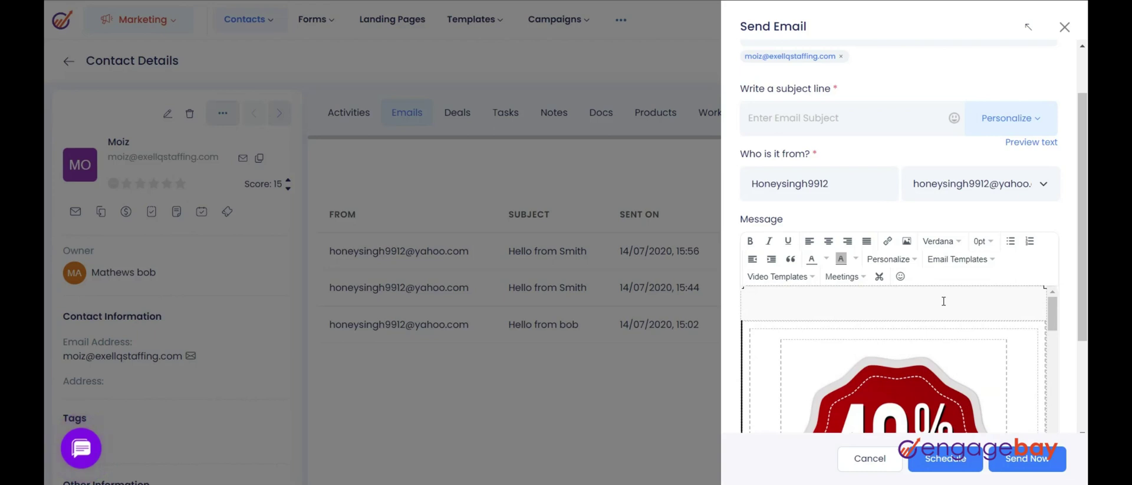
click(971, 261)
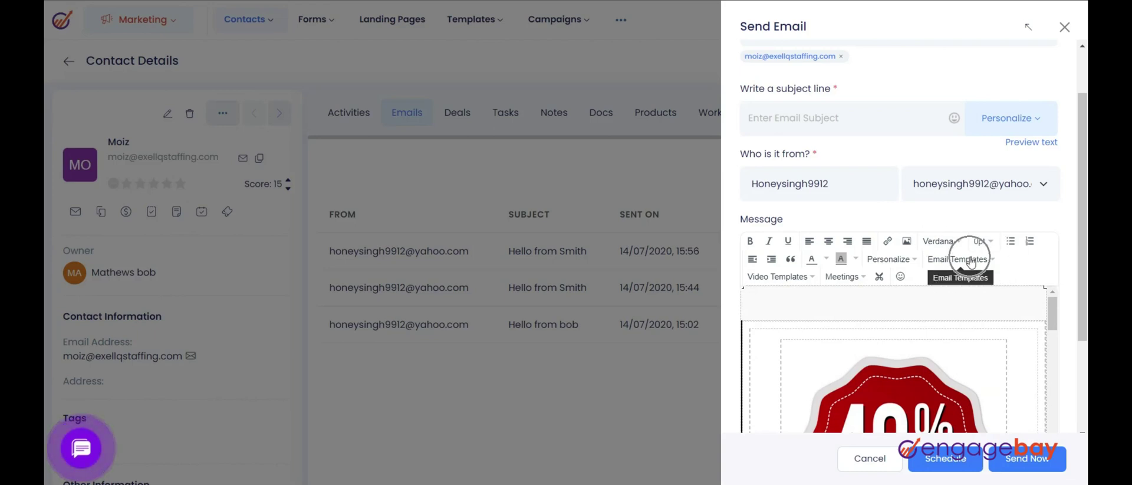